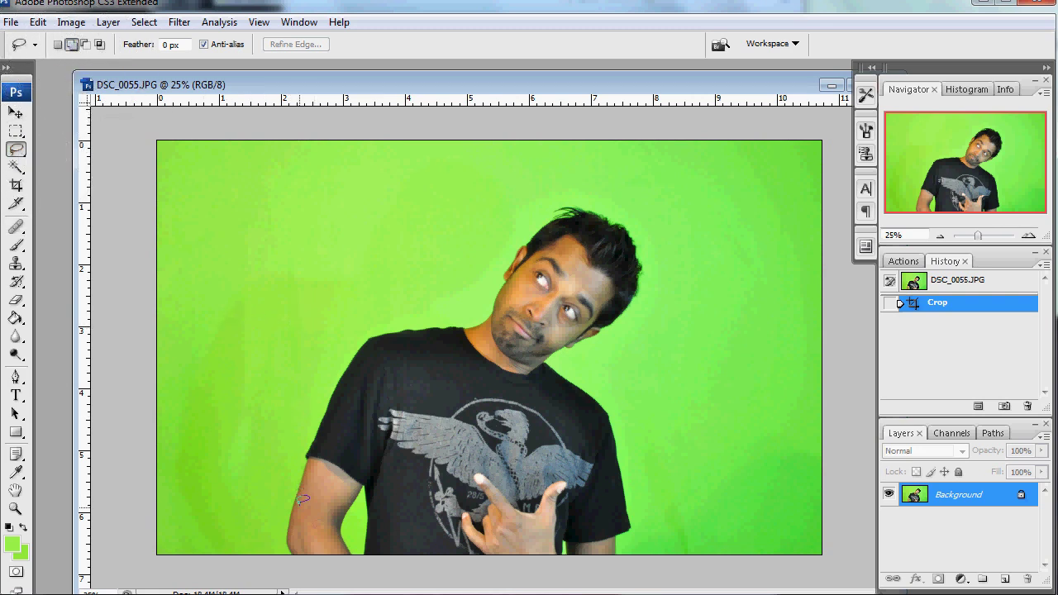
{"action": "left_click_drag", "start_coordinate": [304, 492], "coordinate": [319, 446]}
{"action": "mouse_move", "coordinate": [319, 413]}
{"action": "left_mouse_down"}
{"action": "mouse_move", "coordinate": [365, 351]}
{"action": "mouse_move", "coordinate": [417, 345]}
{"action": "mouse_move", "coordinate": [437, 432]}
{"action": "left_mouse_up"}
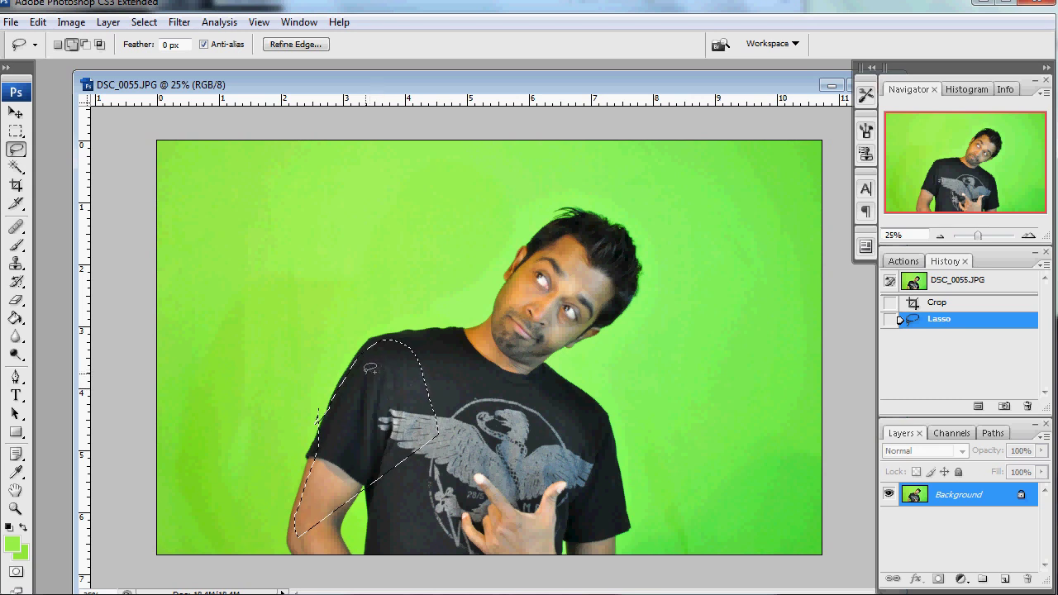
{"action": "mouse_move", "coordinate": [429, 321]}
{"action": "left_mouse_down"}
{"action": "mouse_move", "coordinate": [492, 342]}
{"action": "mouse_move", "coordinate": [431, 402]}
{"action": "left_mouse_up"}
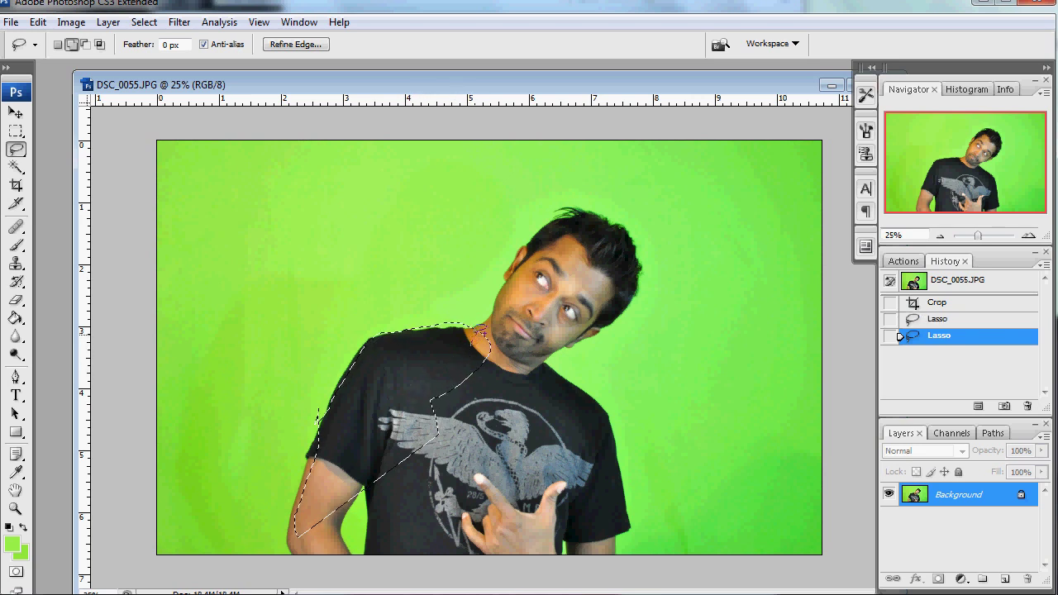
{"action": "mouse_move", "coordinate": [512, 316]}
{"action": "left_mouse_down"}
{"action": "mouse_move", "coordinate": [515, 346]}
{"action": "mouse_move", "coordinate": [477, 347]}
{"action": "left_mouse_up"}
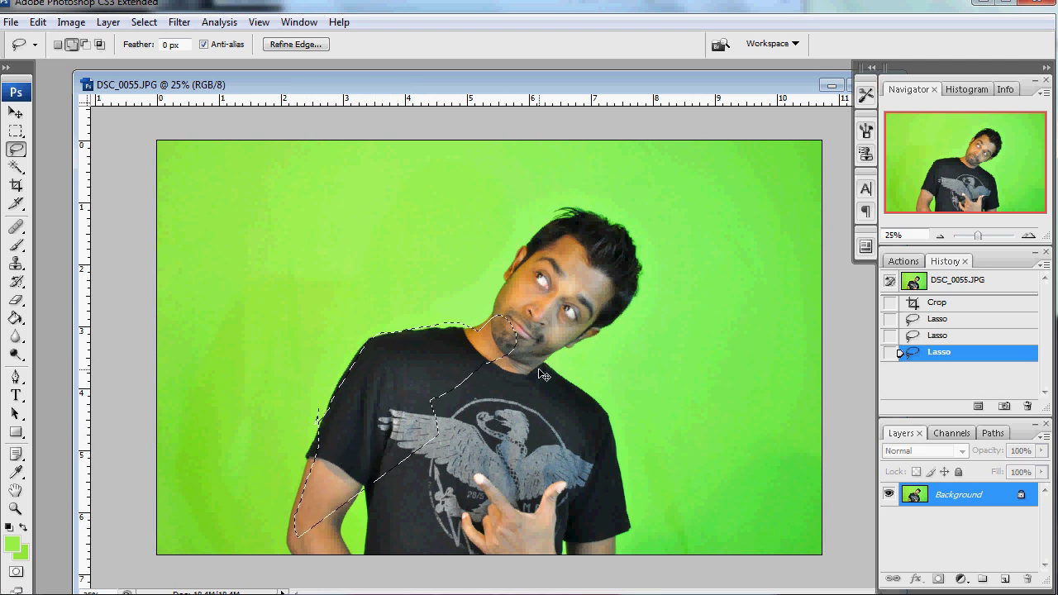
{"action": "key", "text": "ctrl+d"}
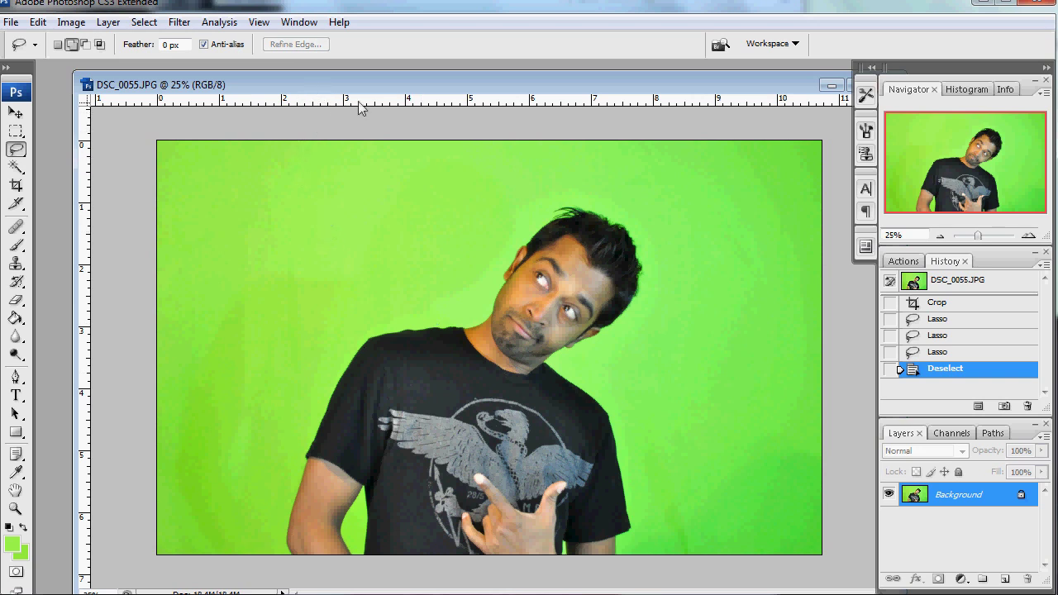
{"action": "left_click", "coordinate": [16, 169]}
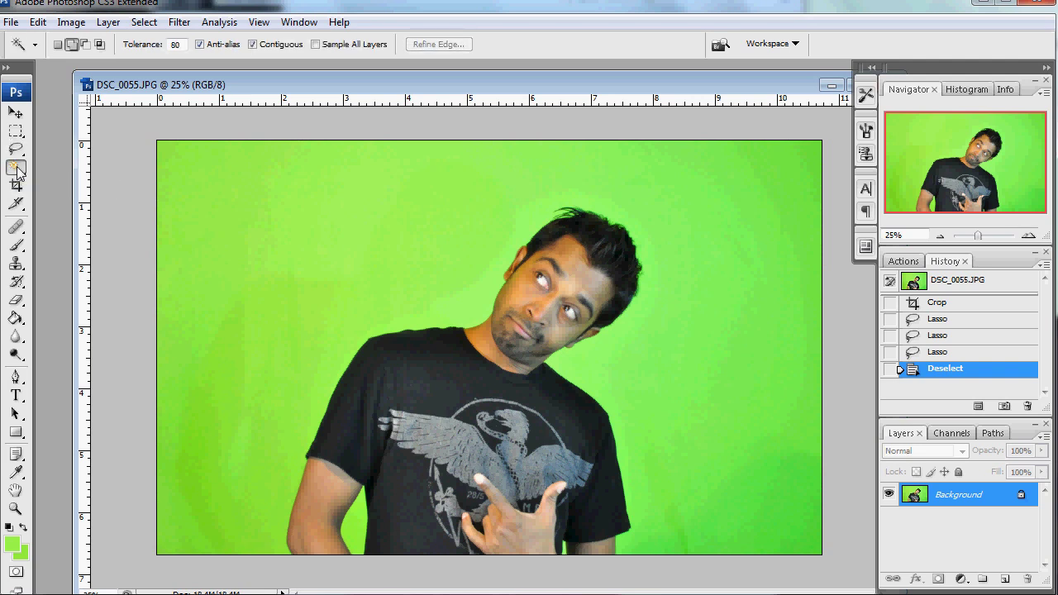
- Select the green backdrop plus bottom-right speckles, invert the selection onto the man, and copy him
{"action": "left_click", "coordinate": [343, 256]}
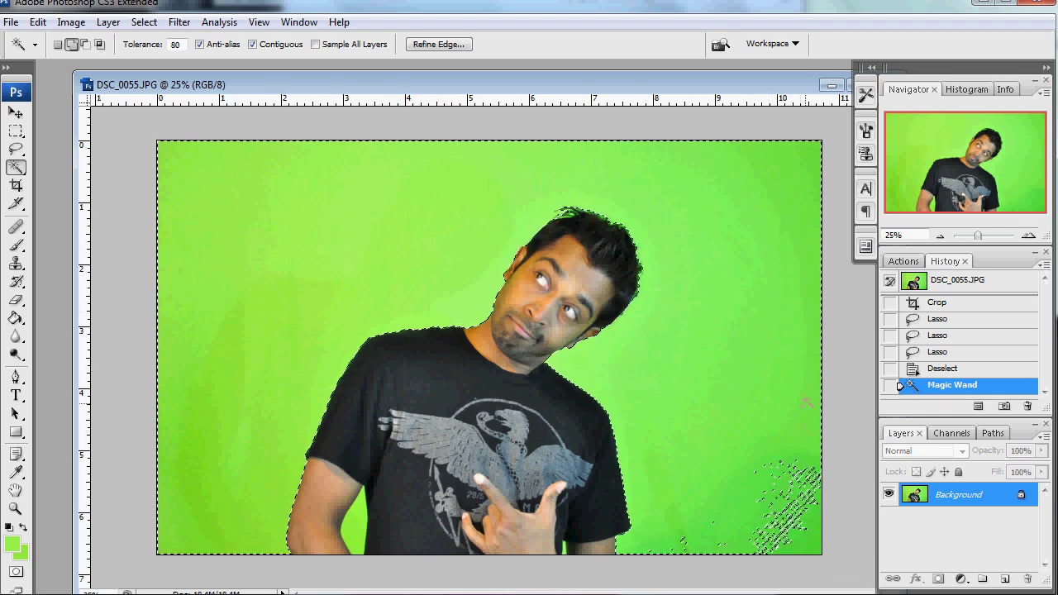
{"action": "key", "text": "m"}
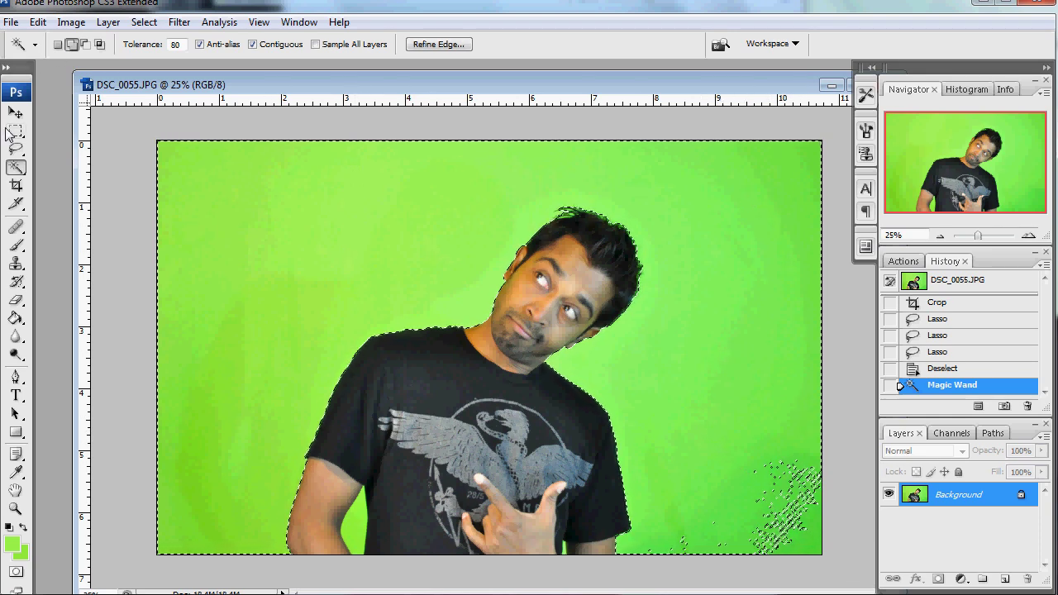
{"action": "left_click_drag", "start_coordinate": [703, 168], "coordinate": [827, 559]}
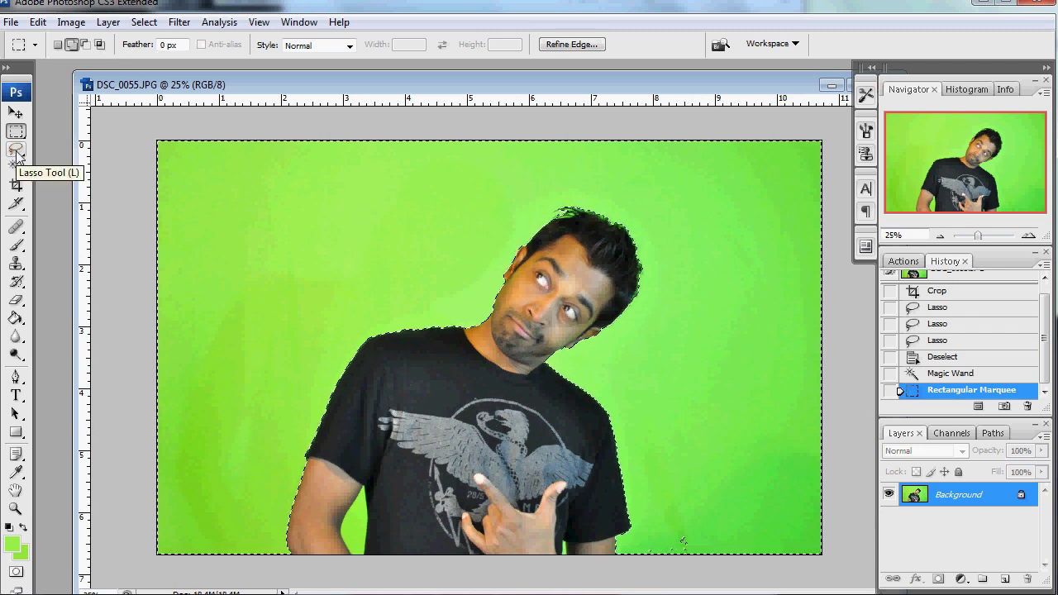
{"action": "key", "text": "ctrl+shift+i"}
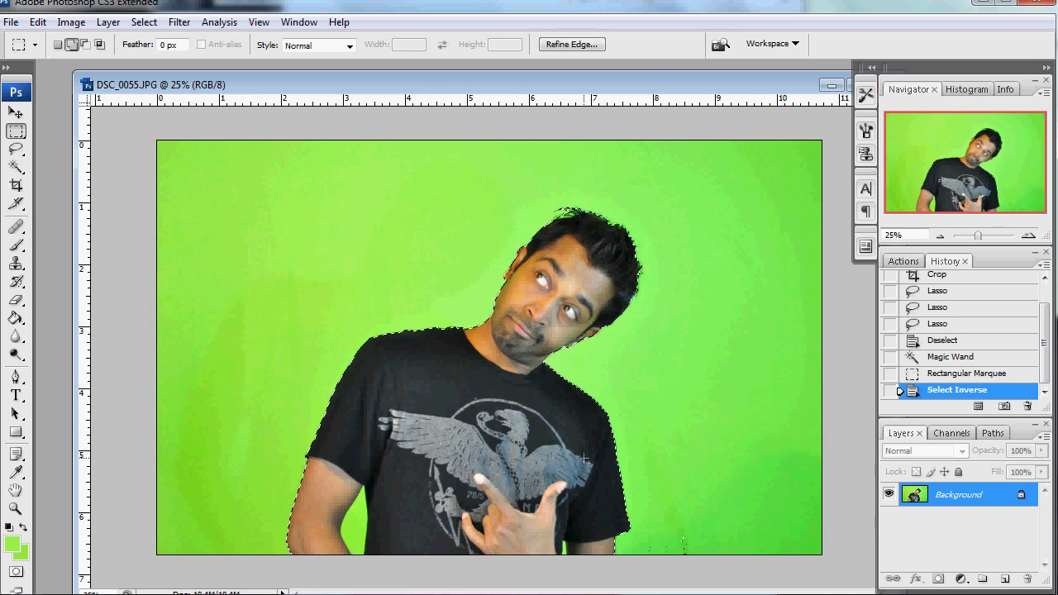
{"action": "key", "text": "ctrl+c"}
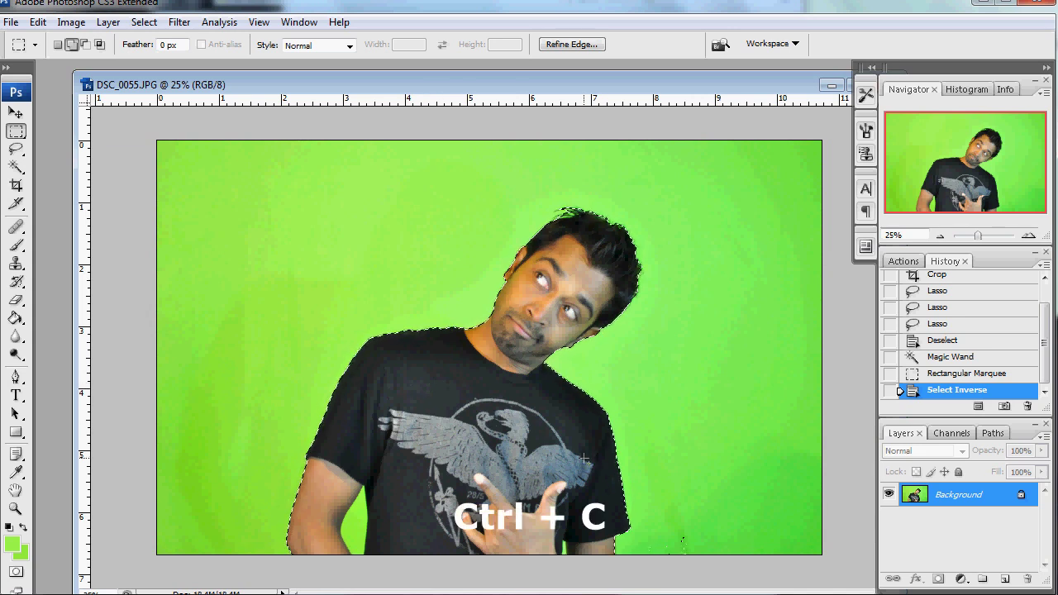
- Paste the man twice as Layer 1 and Layer 2, aligning Layer 2 exactly over the original
{"action": "key", "text": "ctrl+v"}
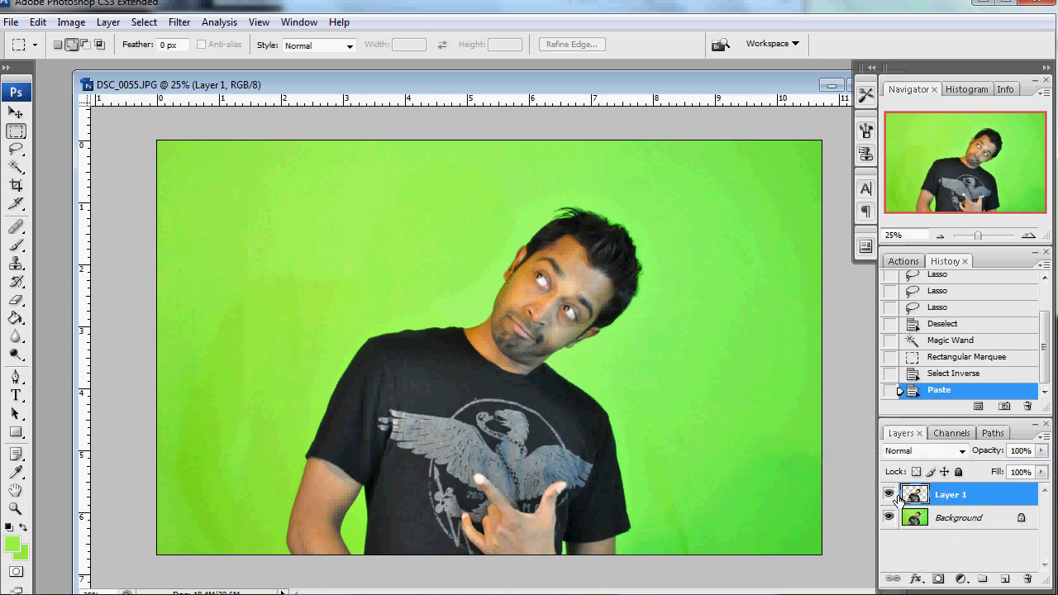
{"action": "left_click", "coordinate": [915, 501]}
{"action": "key", "text": "ctrl+c"}
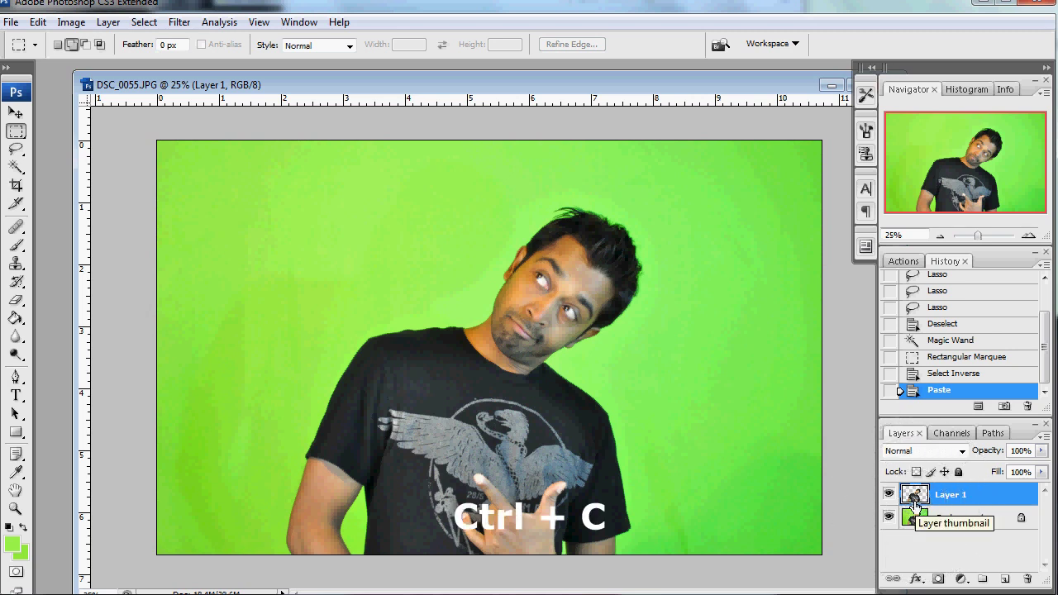
{"action": "key", "text": "ctrl+v"}
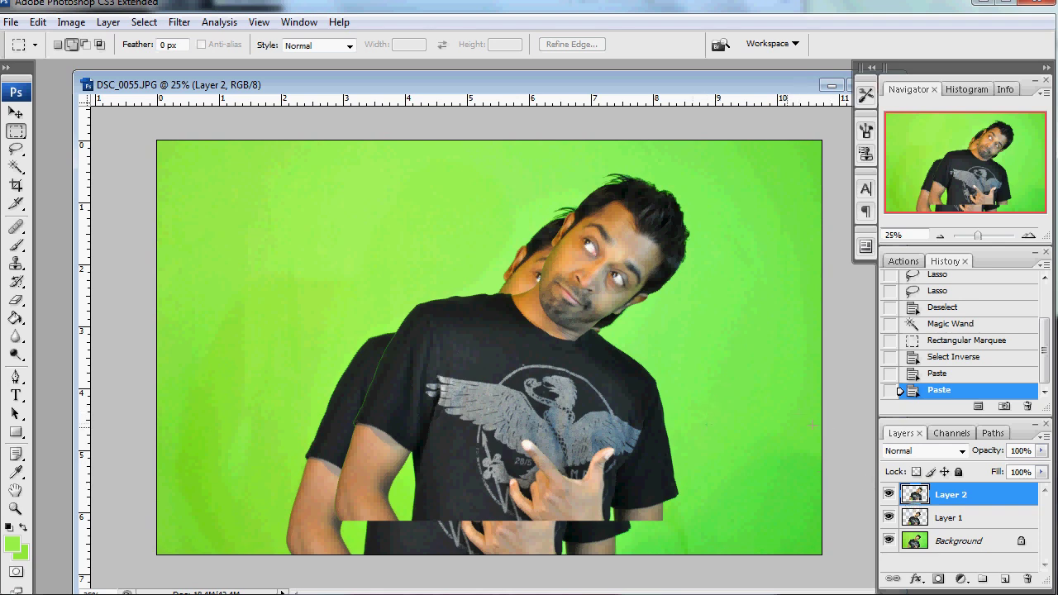
{"action": "key", "text": "v"}
{"action": "left_click_drag", "start_coordinate": [571, 374], "coordinate": [530, 405]}
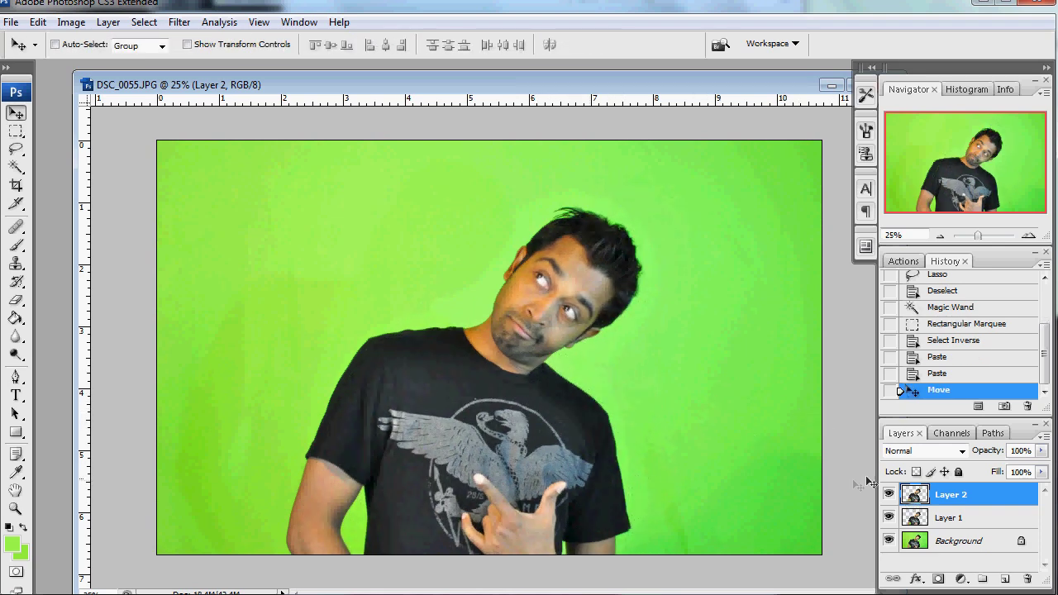
- Add a new Layer 3 filled with green and delete the original Background layer
{"action": "left_click", "coordinate": [939, 544]}
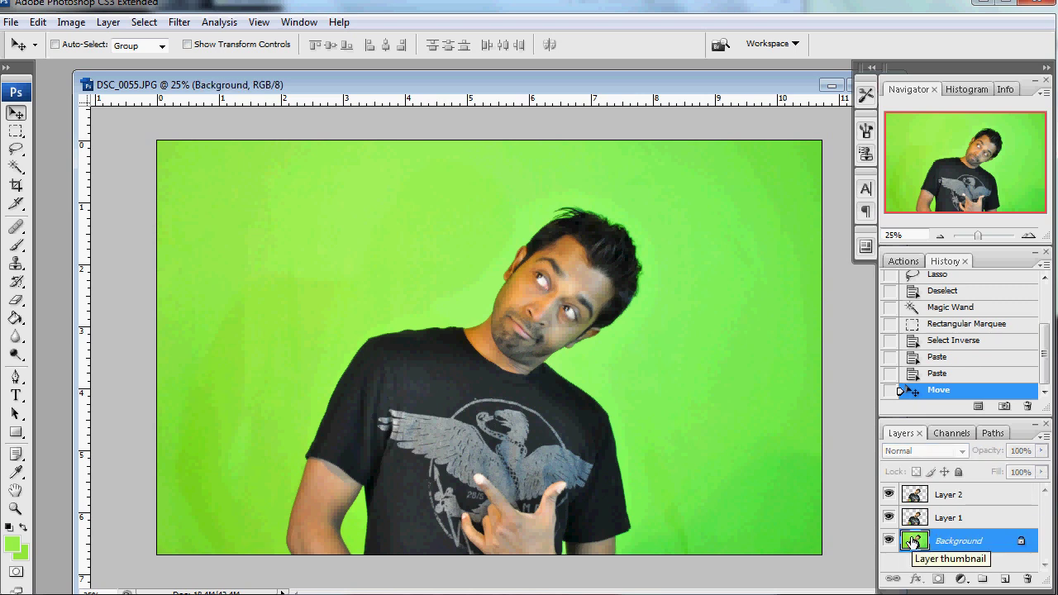
{"action": "left_click", "coordinate": [1004, 578]}
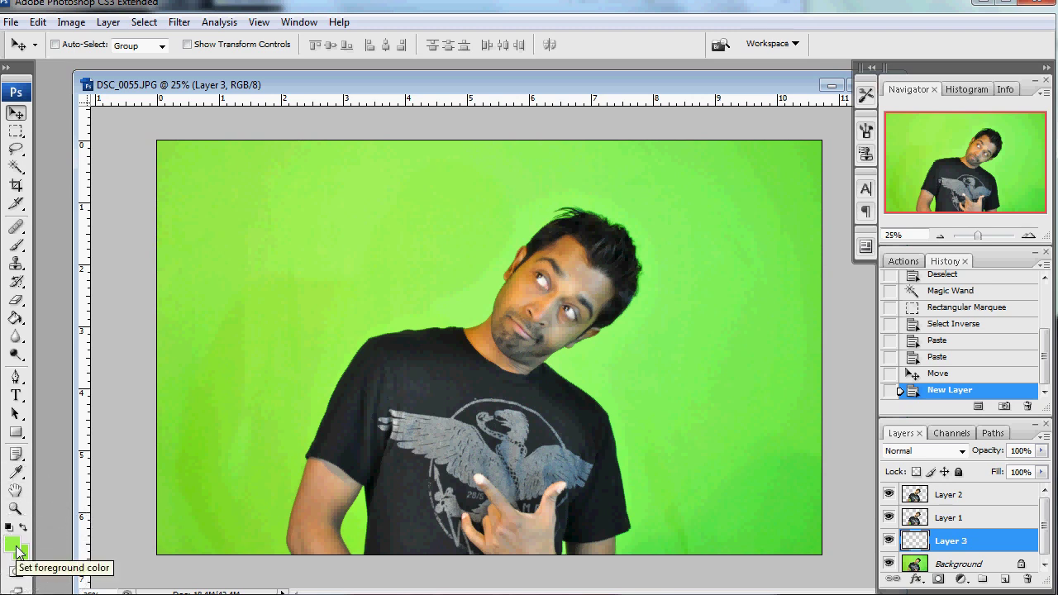
{"action": "left_click", "coordinate": [17, 321]}
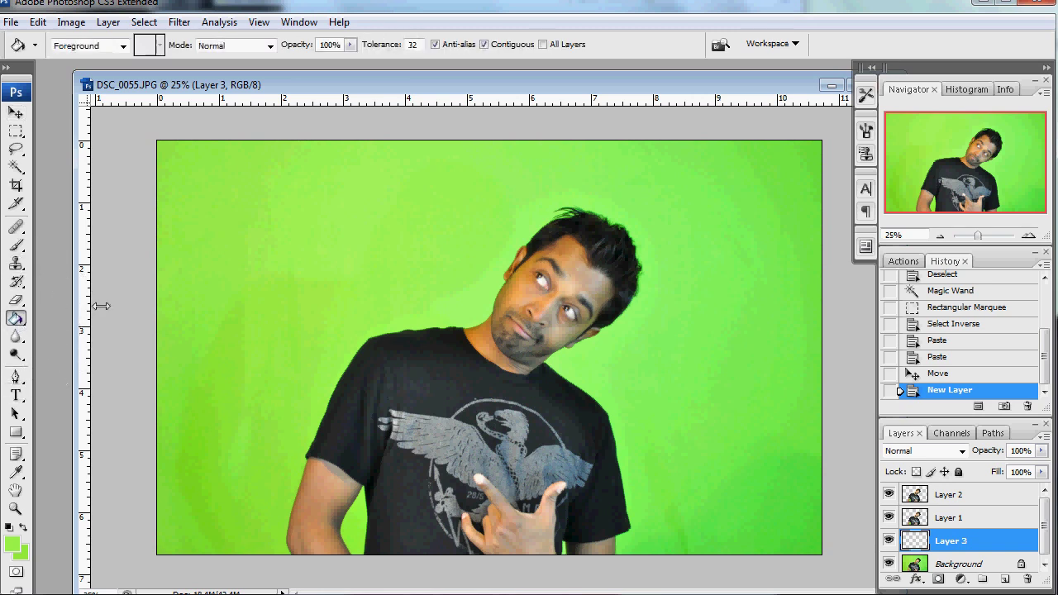
{"action": "left_click", "coordinate": [254, 273]}
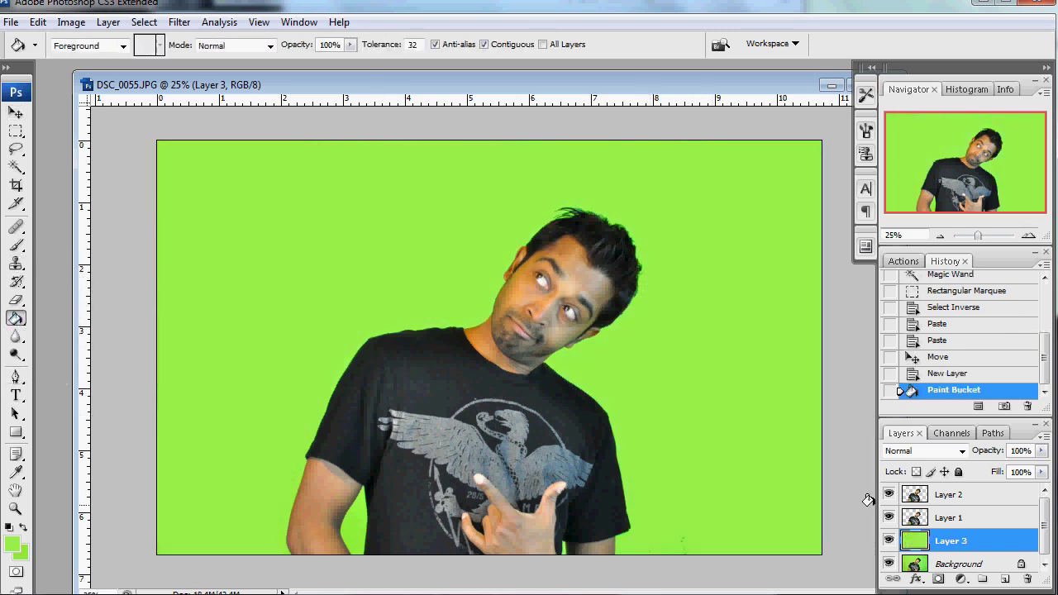
{"action": "left_click", "coordinate": [925, 564]}
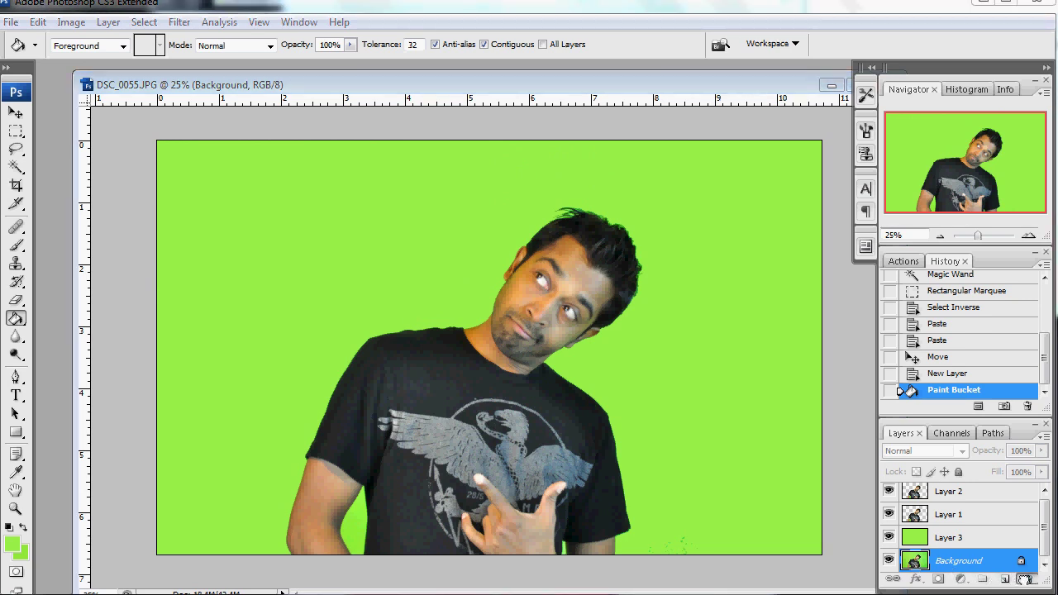
{"action": "left_click", "coordinate": [1025, 579]}
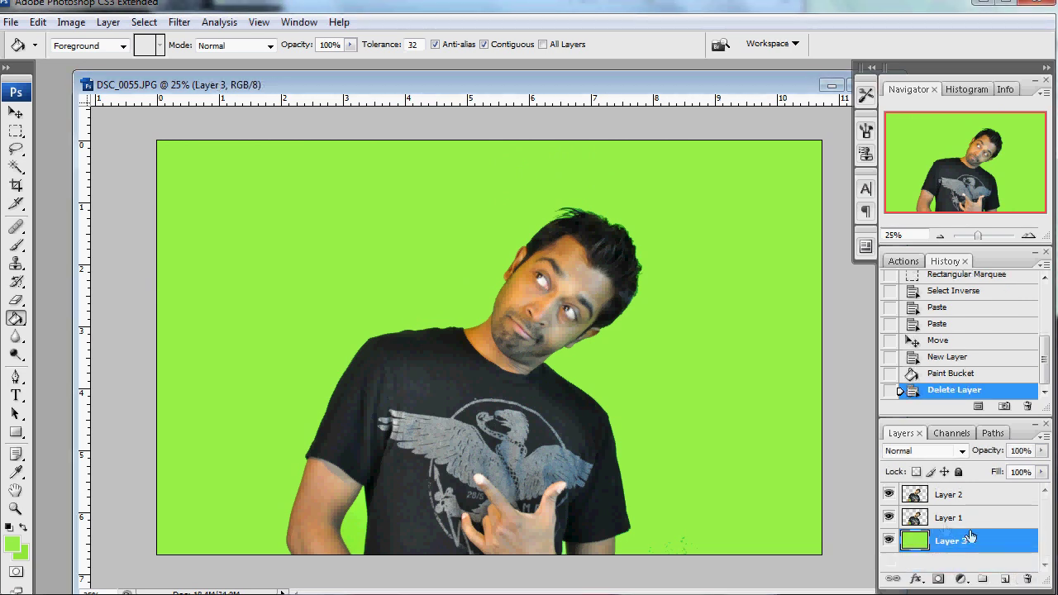
- Hide and reshow the green Layer 3 to check the cut-out, leaving Layer 1 selected
{"action": "left_click", "coordinate": [920, 518]}
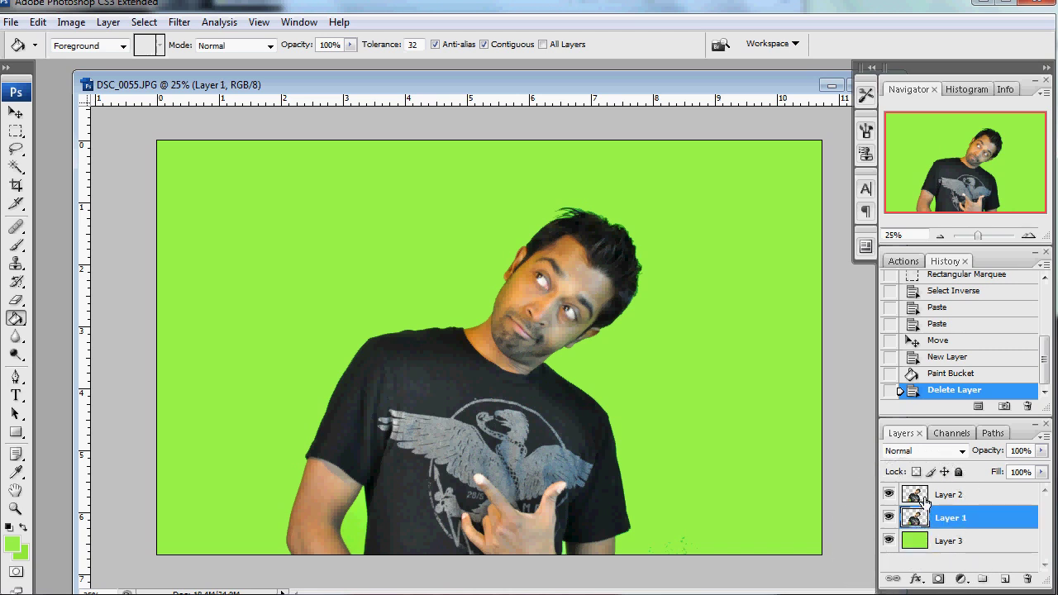
{"action": "left_click", "coordinate": [926, 498]}
{"action": "left_click", "coordinate": [925, 518], "text": "shift"}
{"action": "left_click", "coordinate": [925, 518]}
{"action": "left_click", "coordinate": [889, 541]}
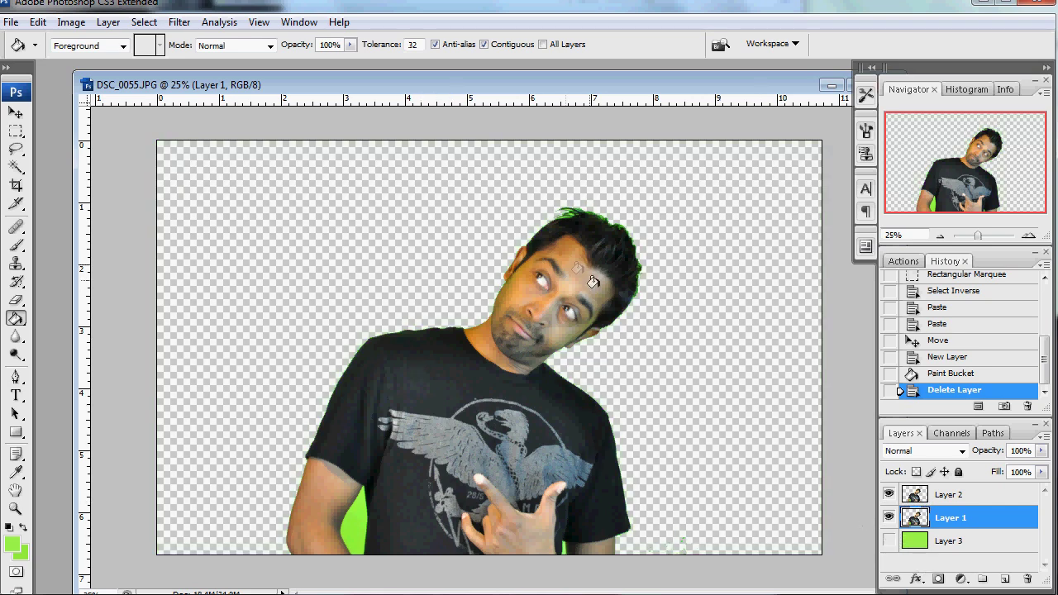
{"action": "left_click", "coordinate": [889, 540]}
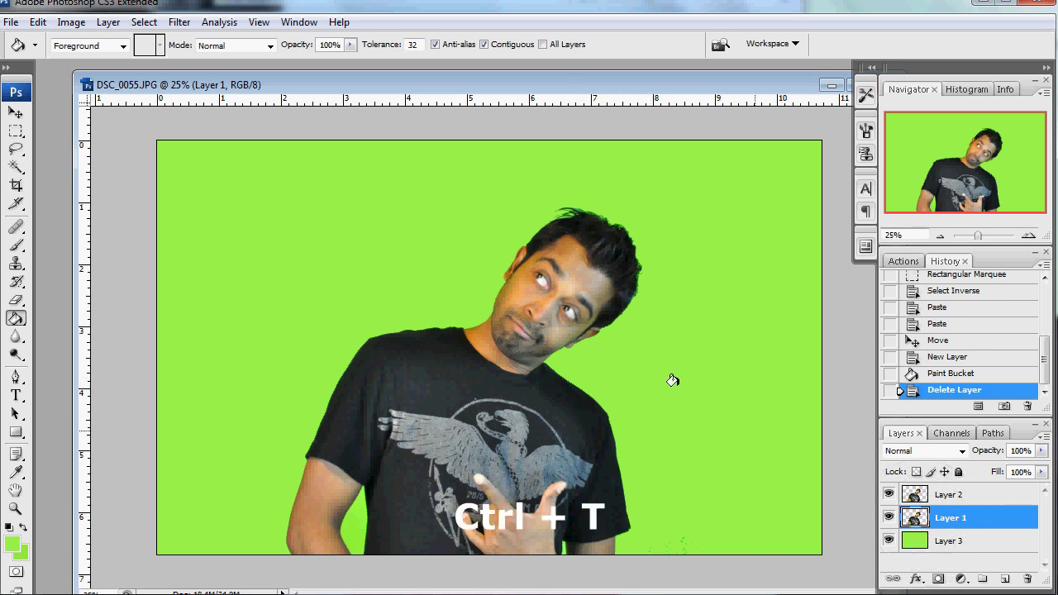
- Free-transform Layer 1's copy, stretching it wider to the left and taller upward
{"action": "key", "text": "ctrl+t"}
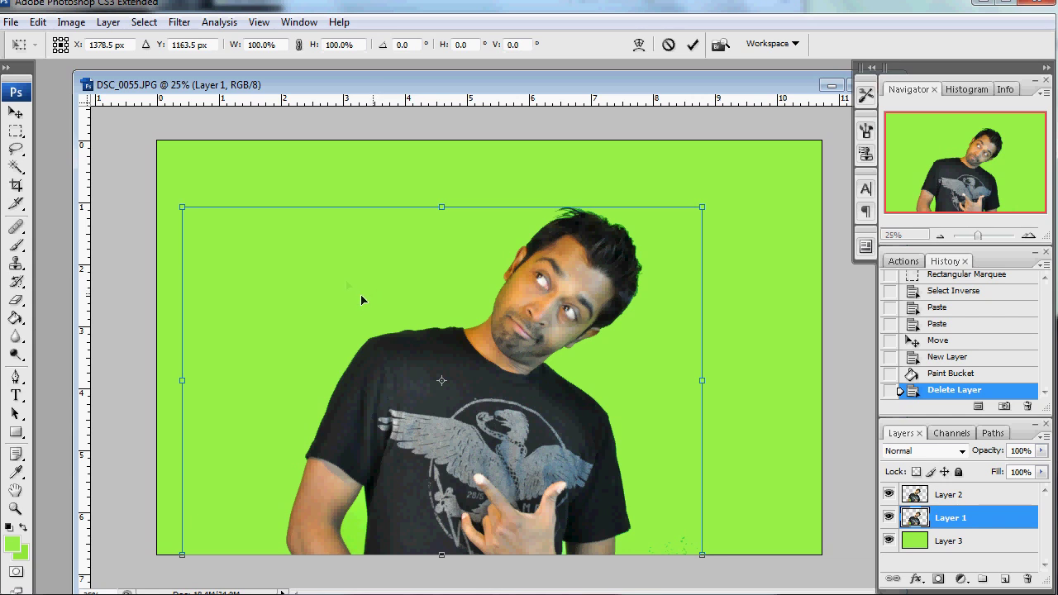
{"action": "left_click_drag", "start_coordinate": [181, 381], "coordinate": [57, 380]}
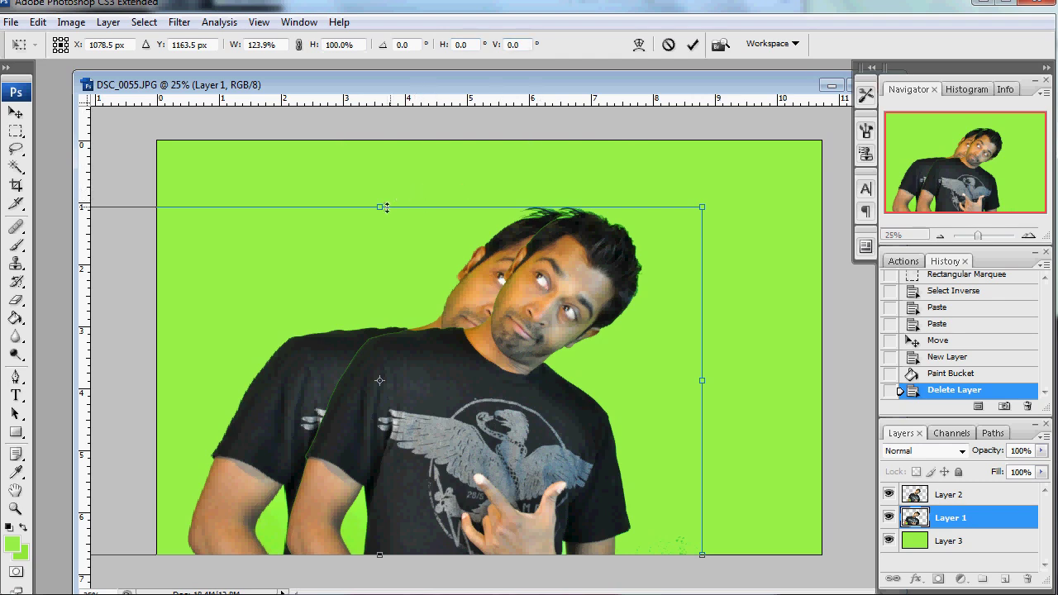
{"action": "left_click_drag", "start_coordinate": [376, 207], "coordinate": [379, 160]}
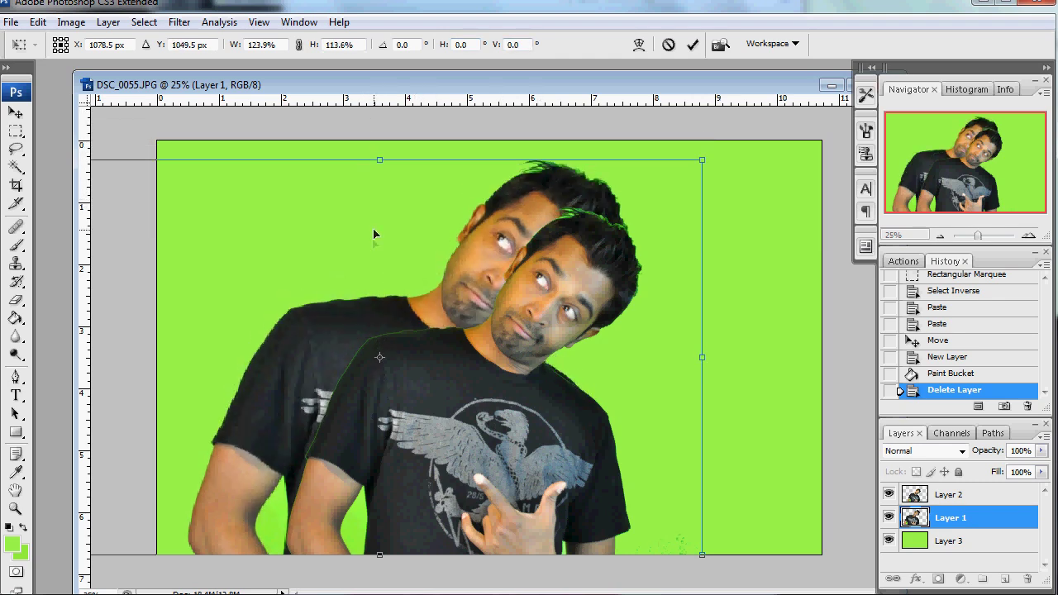
- Warp the rear figure's body and arm up and to the left, then commit
{"action": "right_click", "coordinate": [305, 317]}
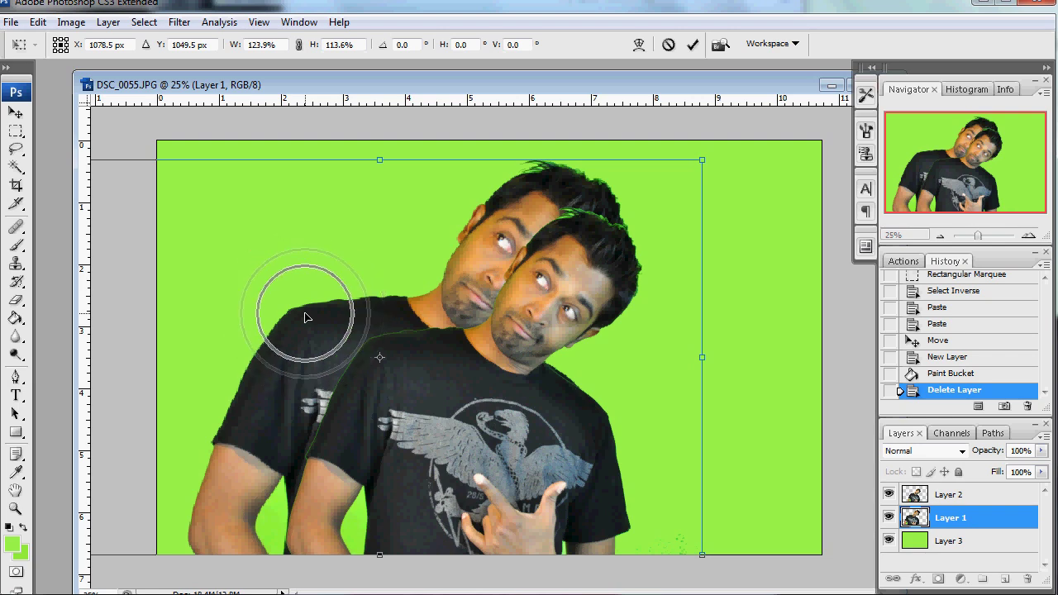
{"action": "left_click", "coordinate": [347, 440]}
{"action": "left_click_drag", "start_coordinate": [325, 357], "coordinate": [311, 415]}
{"action": "left_click_drag", "start_coordinate": [248, 537], "coordinate": [317, 515]}
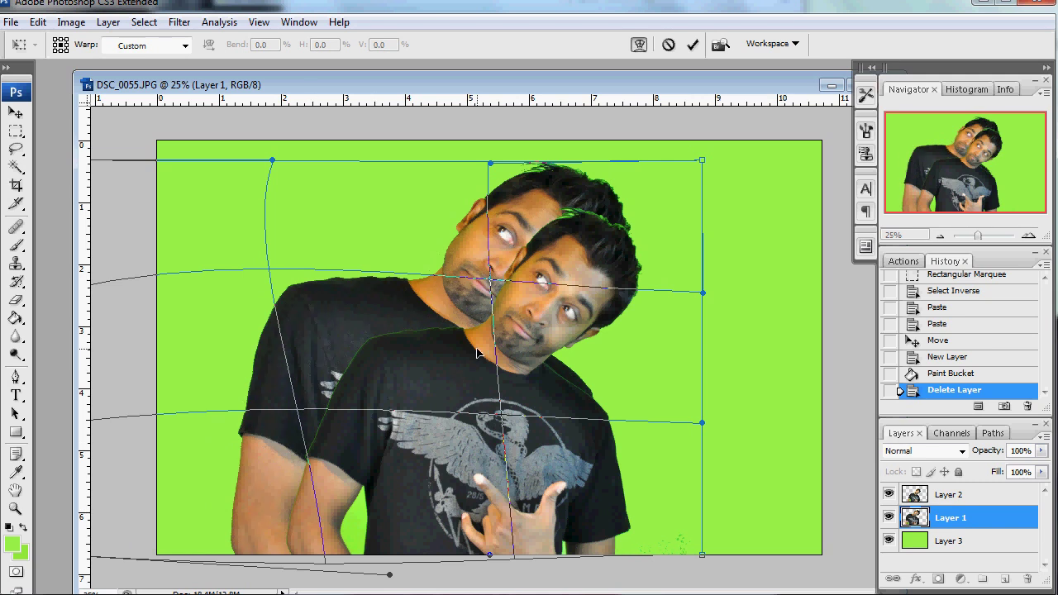
{"action": "key", "text": "g"}
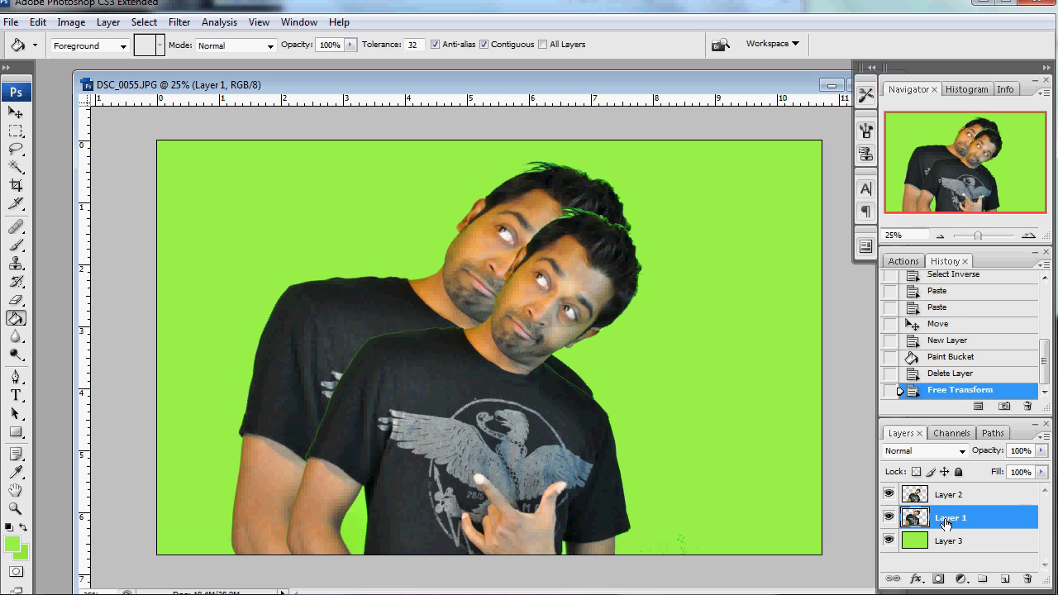
- Add white layer masks to Layer 1 and Layer 2, then load Layer 1's mask as a selection
{"action": "left_click", "coordinate": [939, 579]}
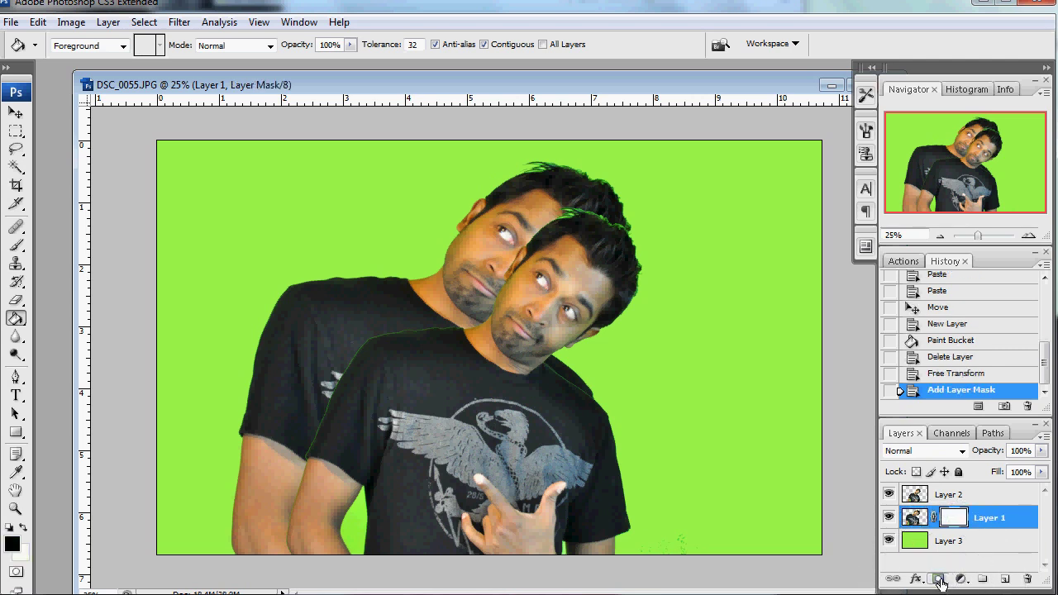
{"action": "left_click", "coordinate": [948, 494]}
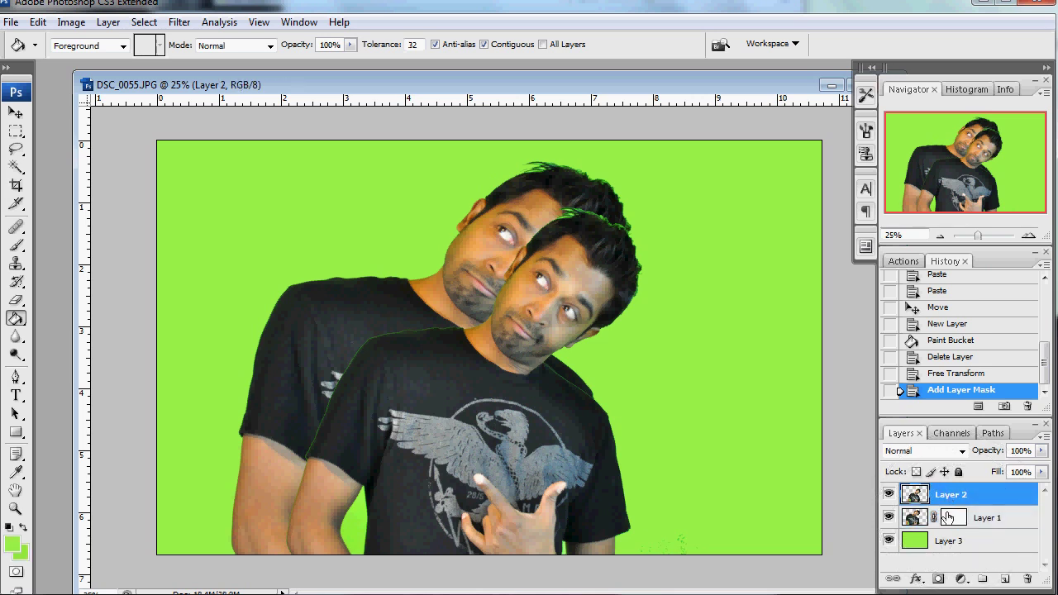
{"action": "left_click", "coordinate": [941, 581]}
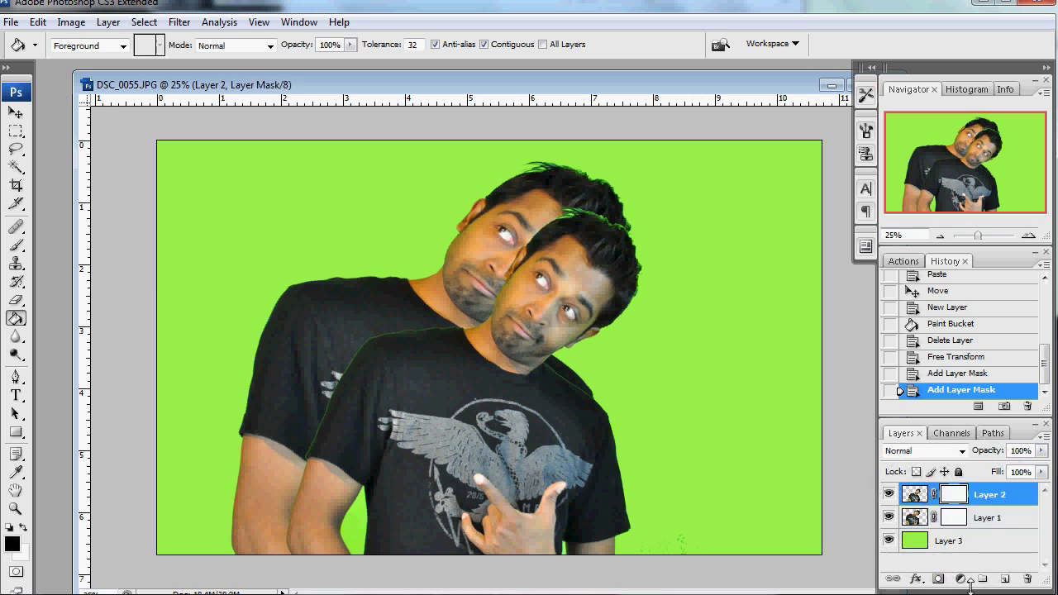
{"action": "left_click", "coordinate": [955, 518]}
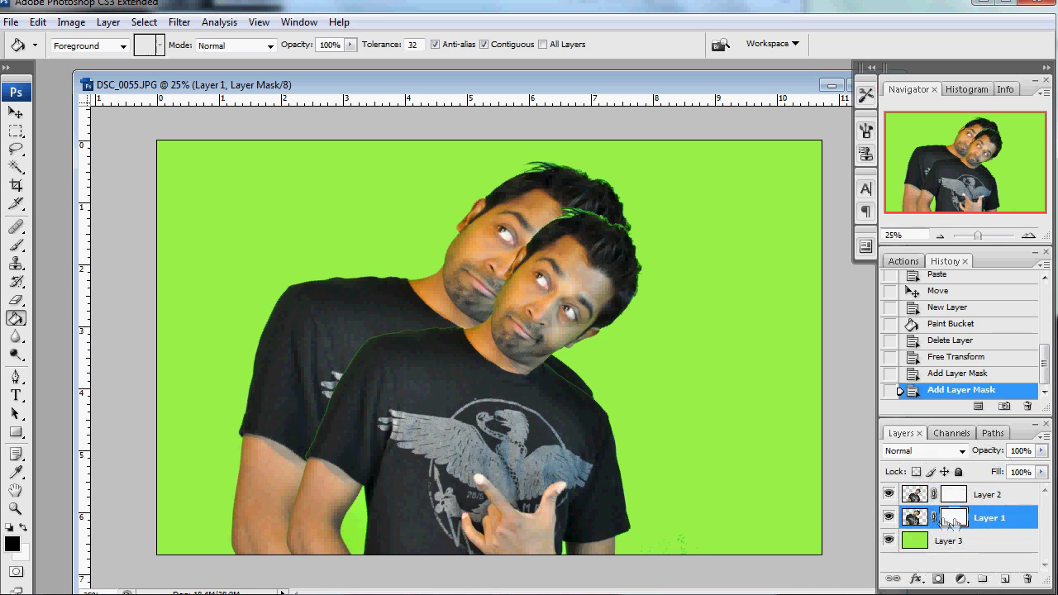
{"action": "left_click", "coordinate": [955, 520], "text": "ctrl"}
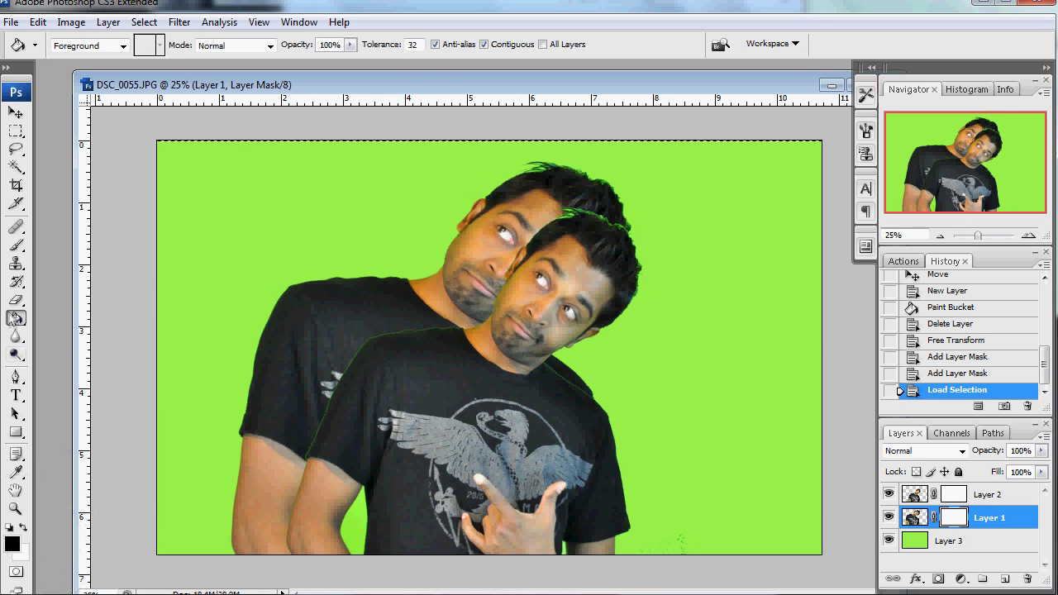
- Fill Layer 1's mask with black to hide the rear figure, and make white the foreground colour
{"action": "left_click", "coordinate": [274, 323]}
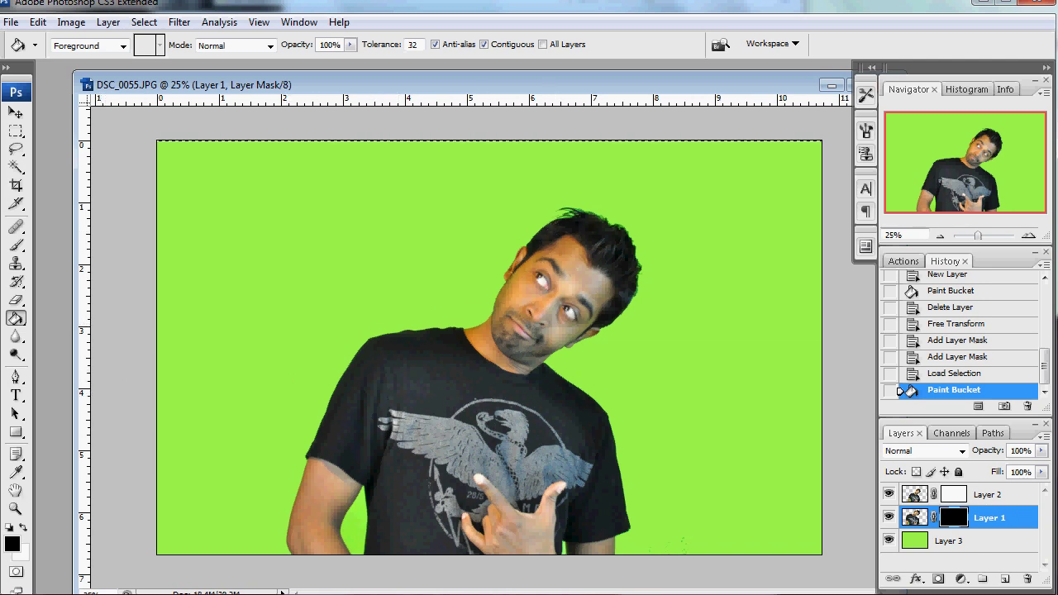
{"action": "left_click", "coordinate": [22, 527]}
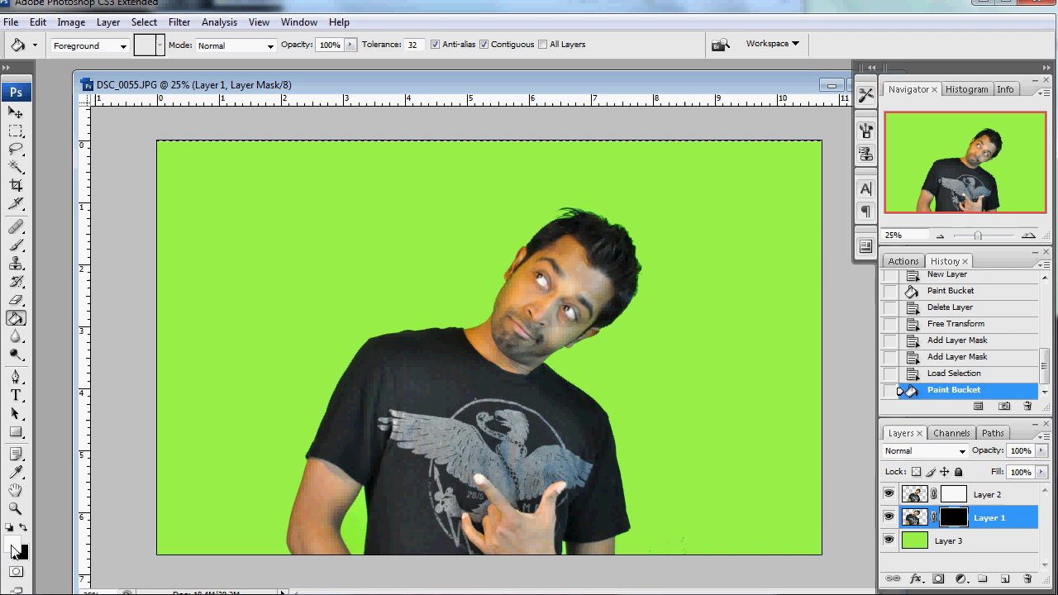
- Pick the Brush tool and set the square brush's Master Diameter to 75 px
{"action": "left_click", "coordinate": [16, 246]}
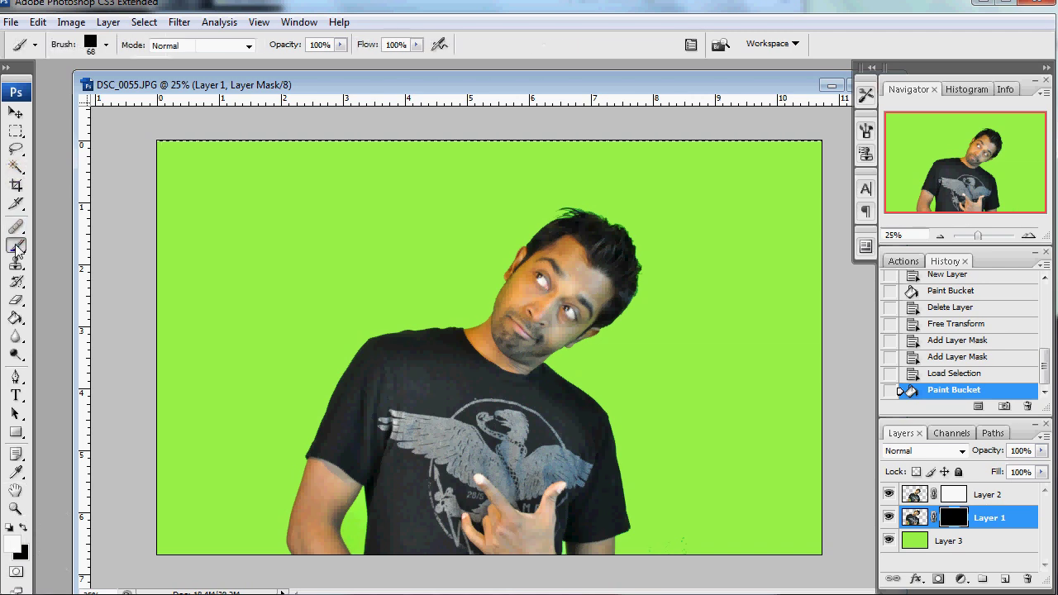
{"action": "left_click", "coordinate": [106, 48]}
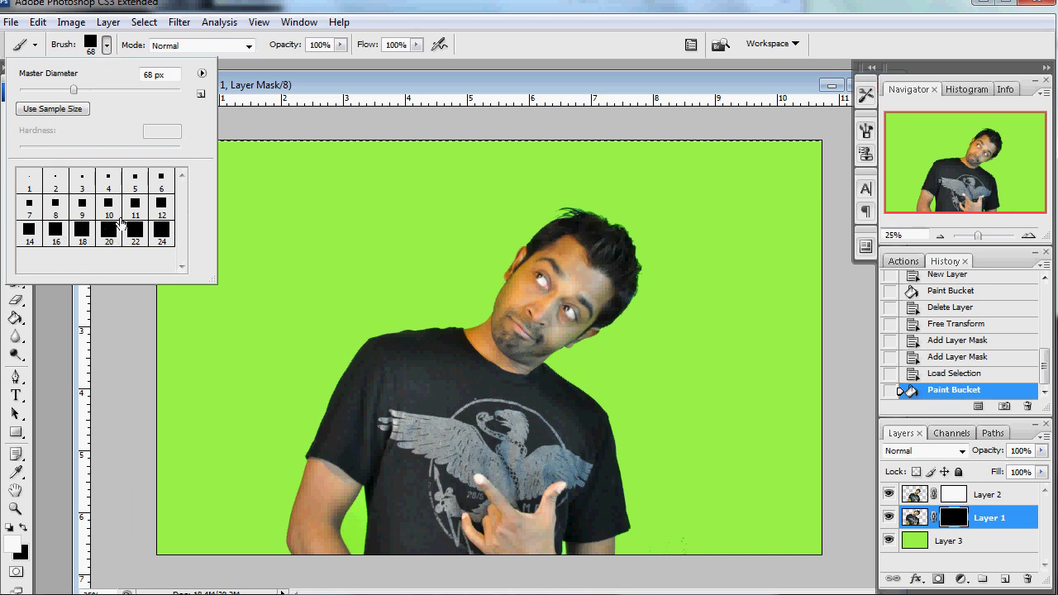
{"action": "left_click", "coordinate": [202, 73]}
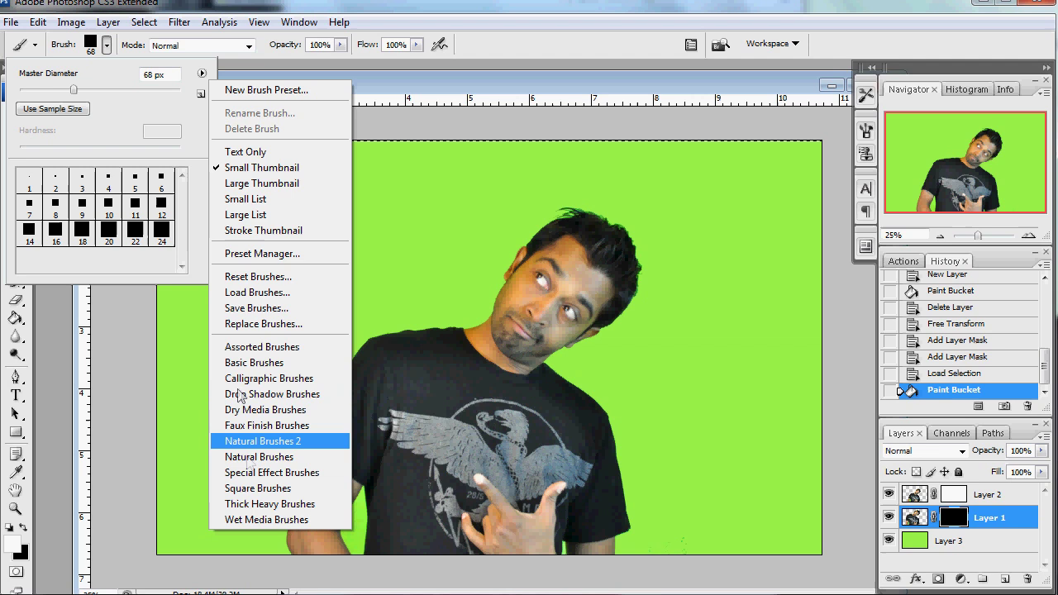
{"action": "left_click", "coordinate": [105, 130]}
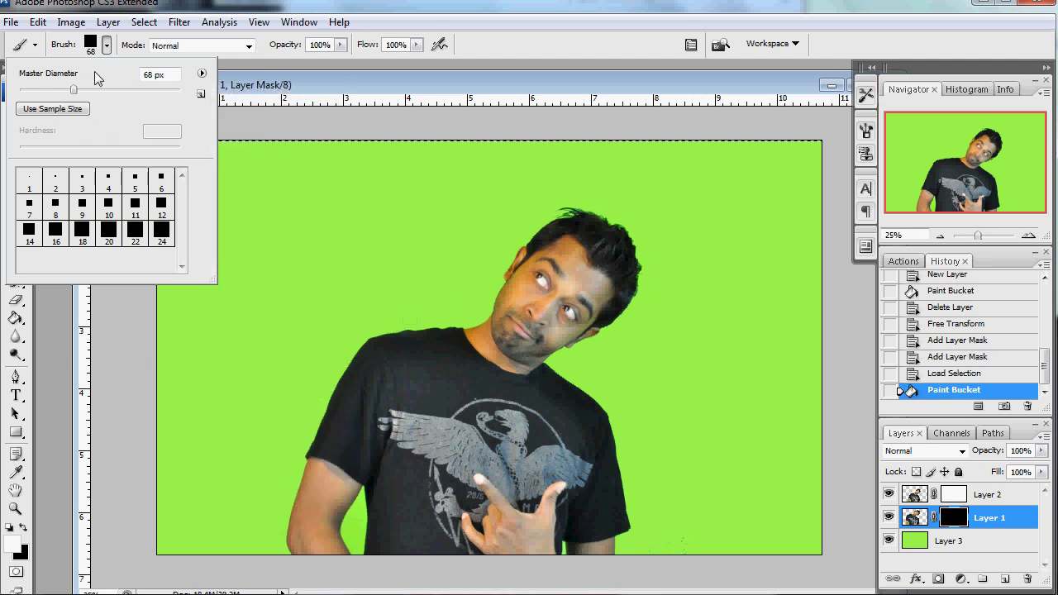
{"action": "left_click_drag", "start_coordinate": [74, 91], "coordinate": [81, 91]}
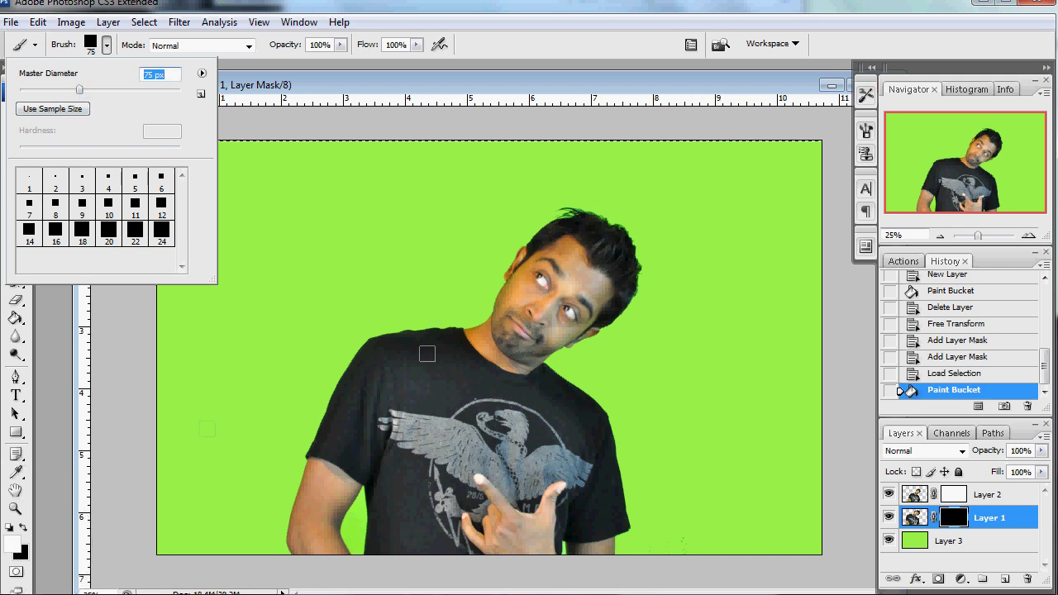
- Reveal four square patches of the rear figure beside the man's shoulder
{"action": "left_click", "coordinate": [451, 310]}
{"action": "left_click", "coordinate": [392, 319]}
{"action": "left_click", "coordinate": [352, 338]}
{"action": "left_click", "coordinate": [312, 359]}
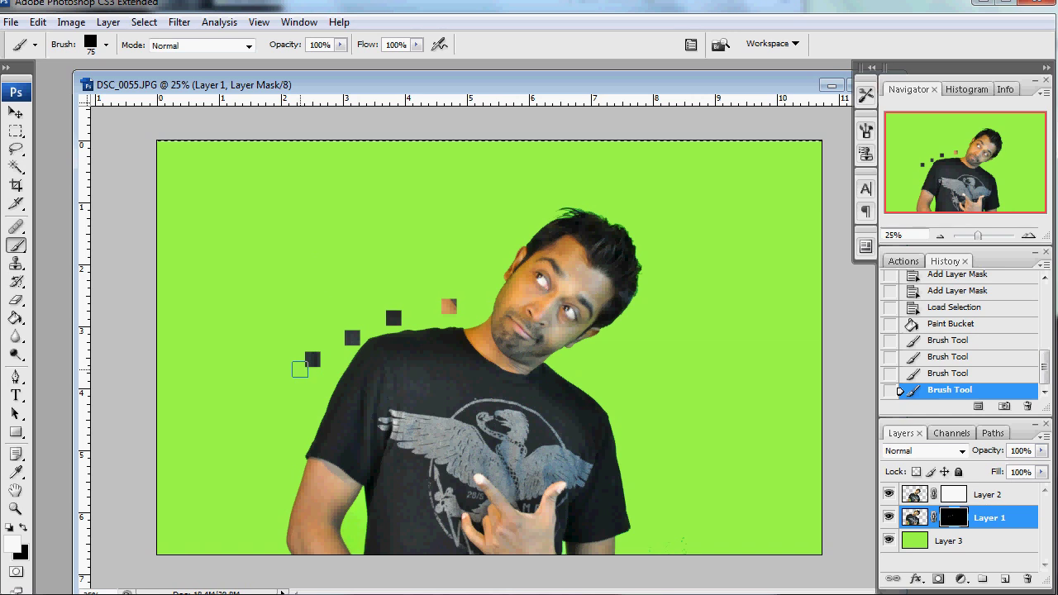
- Show the Brushes panel from the Window menu
{"action": "left_click", "coordinate": [307, 26]}
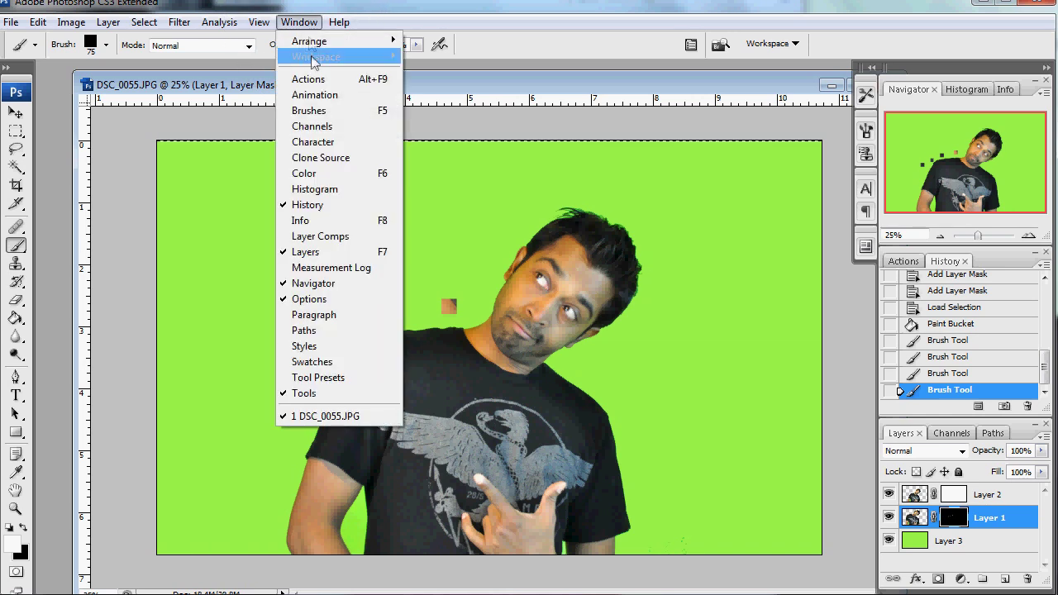
{"action": "left_click", "coordinate": [341, 111]}
- Turn on Shape Dynamics with 79% size jitter and Scattering at 677%, then close the Brushes panel
{"action": "left_click_drag", "start_coordinate": [736, 139], "coordinate": [825, 107]}
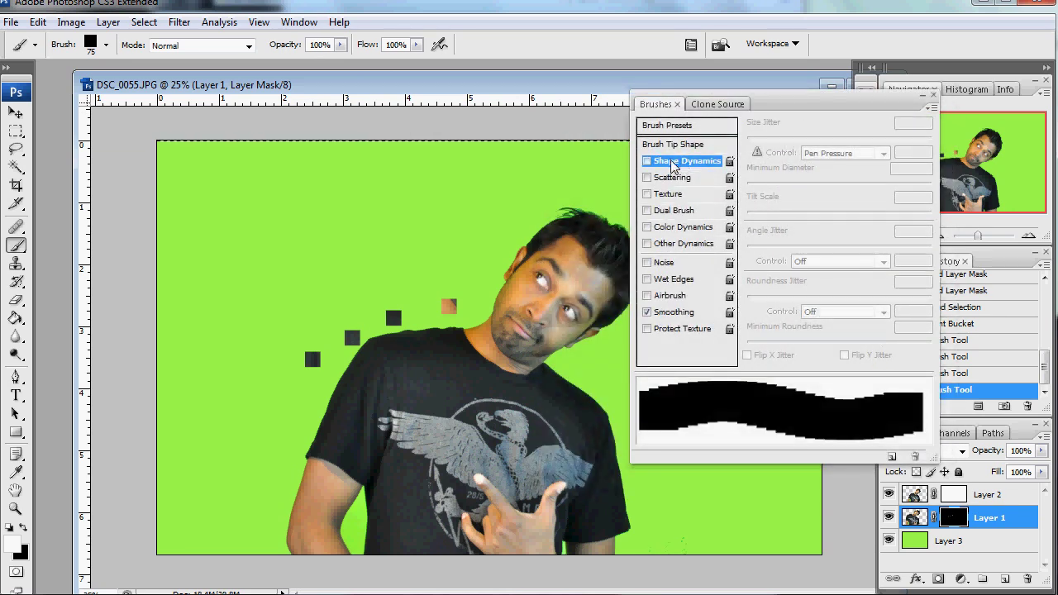
{"action": "left_click", "coordinate": [675, 177]}
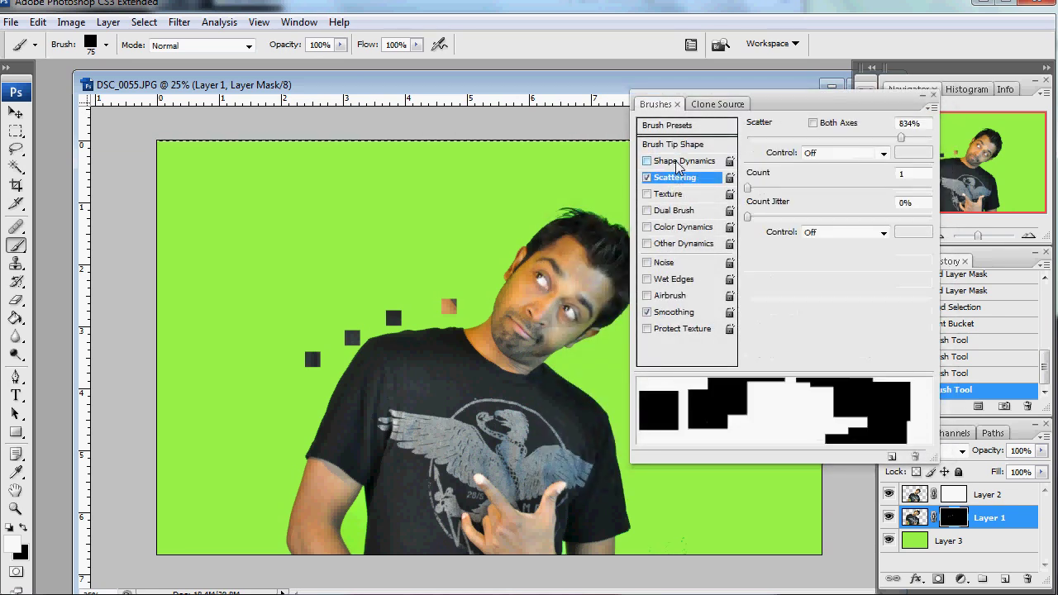
{"action": "left_click", "coordinate": [678, 162]}
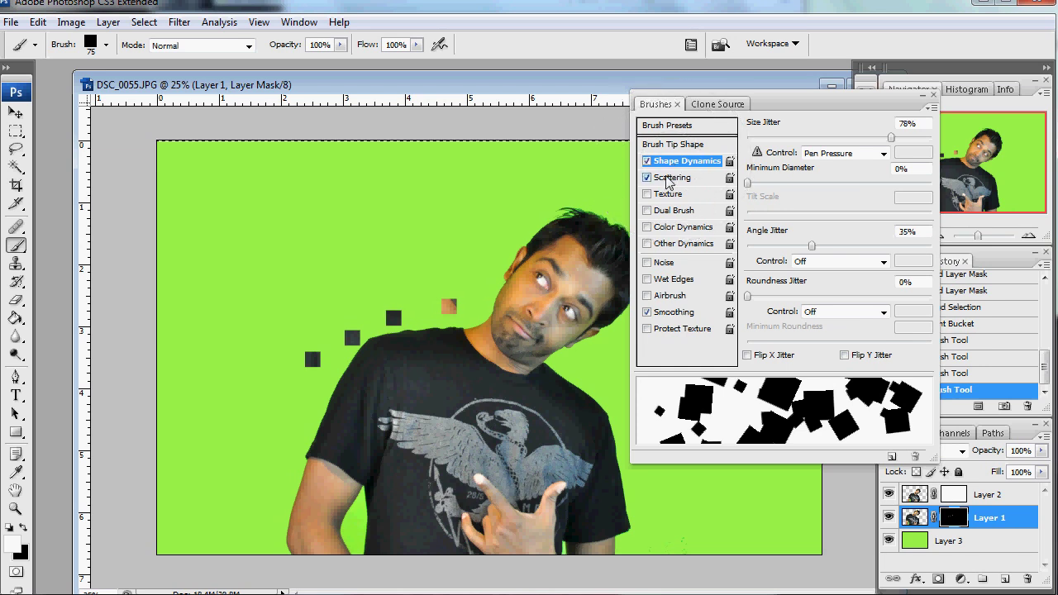
{"action": "left_click", "coordinate": [671, 178]}
{"action": "left_click", "coordinate": [678, 162]}
{"action": "mouse_move", "coordinate": [895, 139]}
{"action": "left_mouse_down"}
{"action": "mouse_move", "coordinate": [869, 142]}
{"action": "mouse_move", "coordinate": [913, 147]}
{"action": "mouse_move", "coordinate": [881, 151]}
{"action": "mouse_move", "coordinate": [893, 147]}
{"action": "left_mouse_up"}
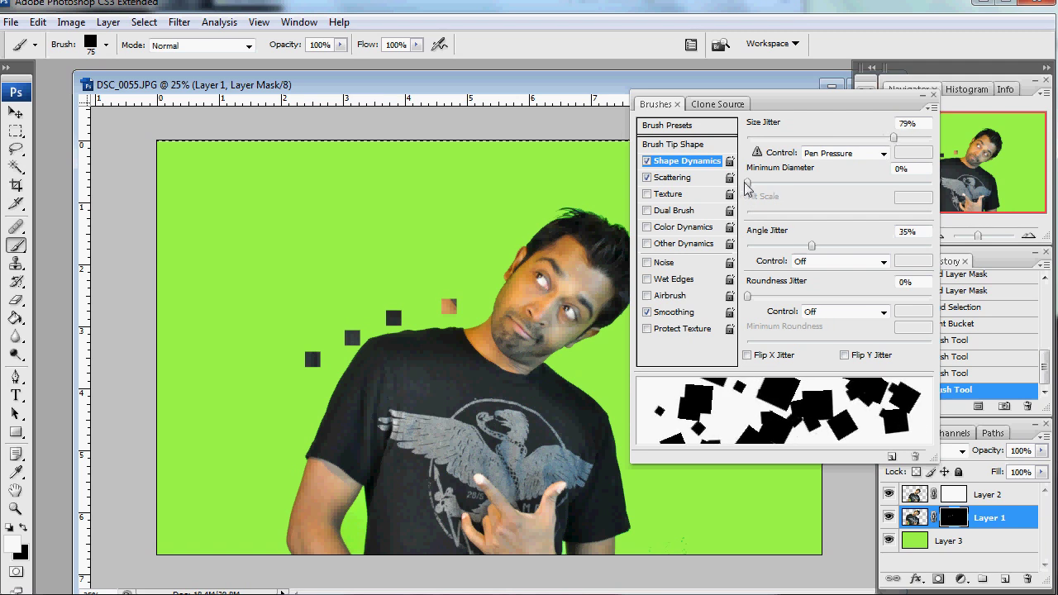
{"action": "left_click", "coordinate": [691, 179]}
{"action": "left_click_drag", "start_coordinate": [889, 149], "coordinate": [875, 161]}
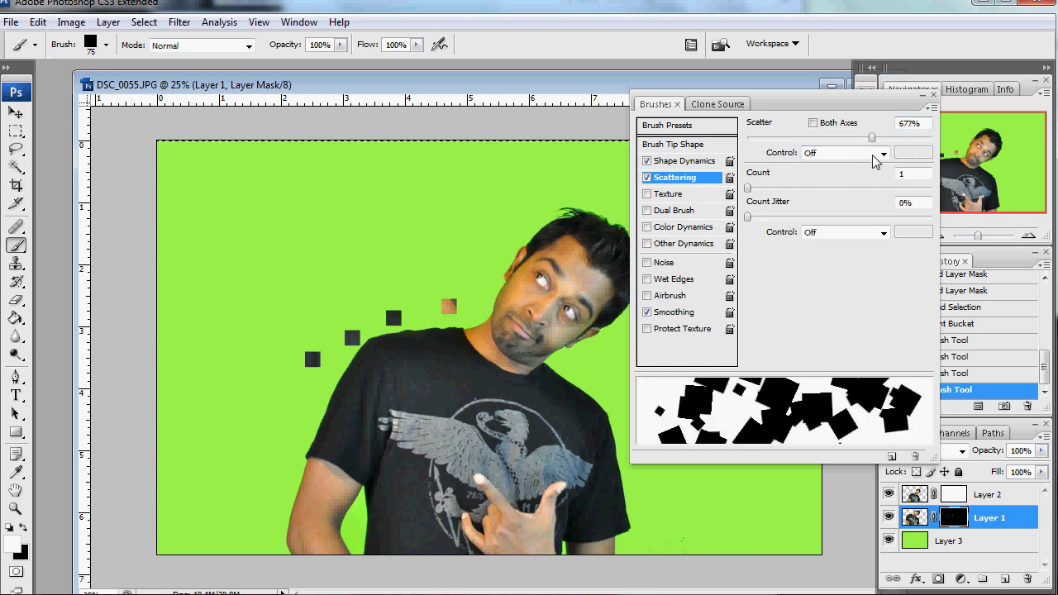
{"action": "left_click", "coordinate": [932, 95]}
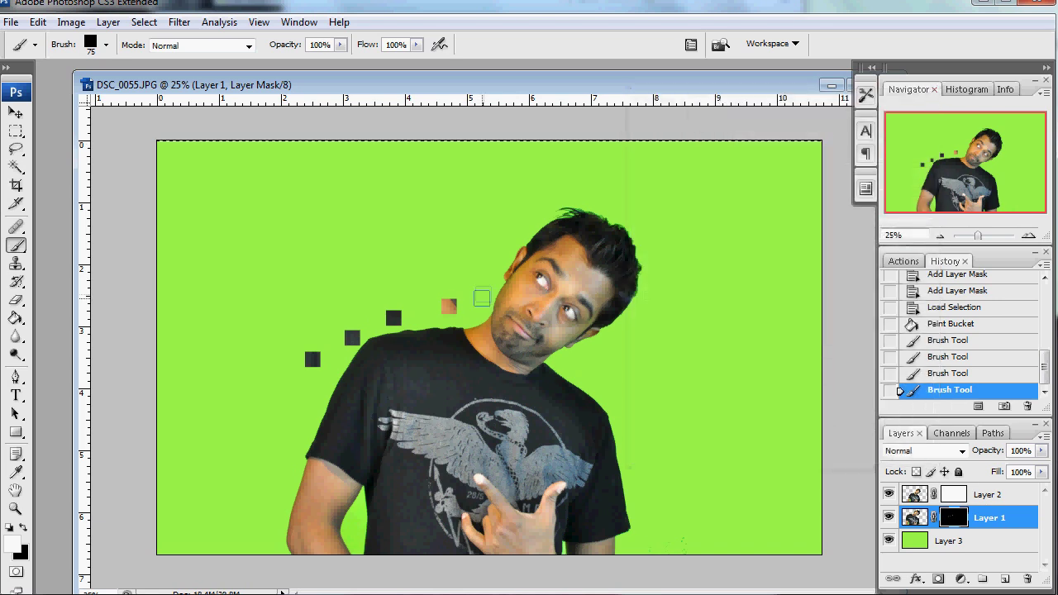
- Paint scattered square fragments on Layer 1's mask from the man's face toward the lower left
{"action": "mouse_move", "coordinate": [449, 301]}
{"action": "left_mouse_down"}
{"action": "mouse_move", "coordinate": [488, 281]}
{"action": "mouse_move", "coordinate": [315, 348]}
{"action": "mouse_move", "coordinate": [288, 418]}
{"action": "mouse_move", "coordinate": [300, 452]}
{"action": "mouse_move", "coordinate": [289, 446]}
{"action": "mouse_move", "coordinate": [309, 444]}
{"action": "mouse_move", "coordinate": [263, 508]}
{"action": "mouse_move", "coordinate": [273, 534]}
{"action": "mouse_move", "coordinate": [277, 494]}
{"action": "mouse_move", "coordinate": [258, 475]}
{"action": "mouse_move", "coordinate": [287, 380]}
{"action": "mouse_move", "coordinate": [306, 386]}
{"action": "mouse_move", "coordinate": [325, 333]}
{"action": "mouse_move", "coordinate": [315, 310]}
{"action": "mouse_move", "coordinate": [354, 287]}
{"action": "mouse_move", "coordinate": [443, 288]}
{"action": "left_mouse_up"}
{"action": "left_click_drag", "start_coordinate": [335, 339], "coordinate": [278, 471]}
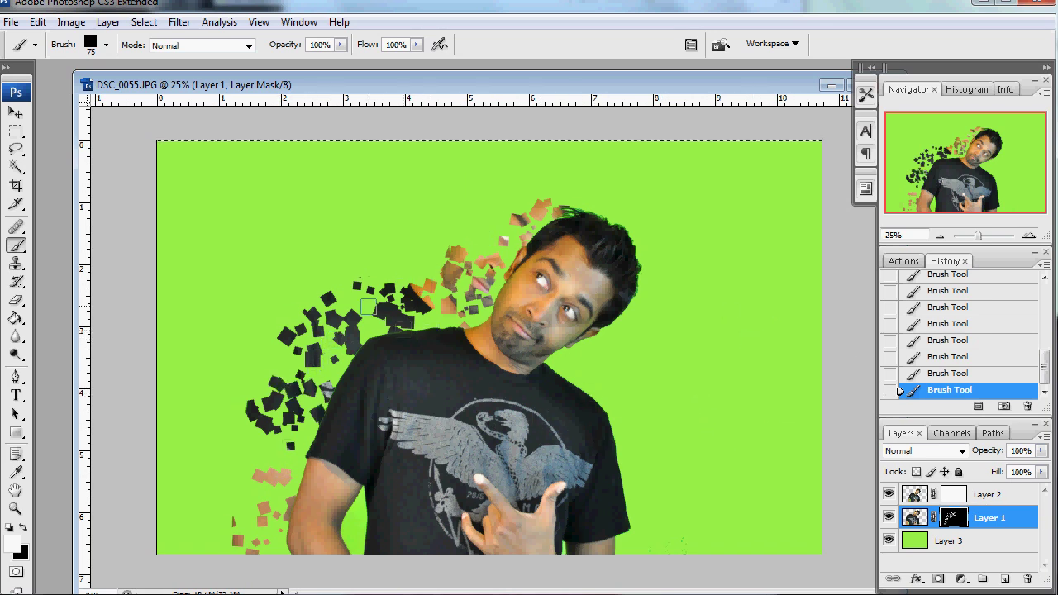
{"action": "left_click", "coordinate": [963, 494]}
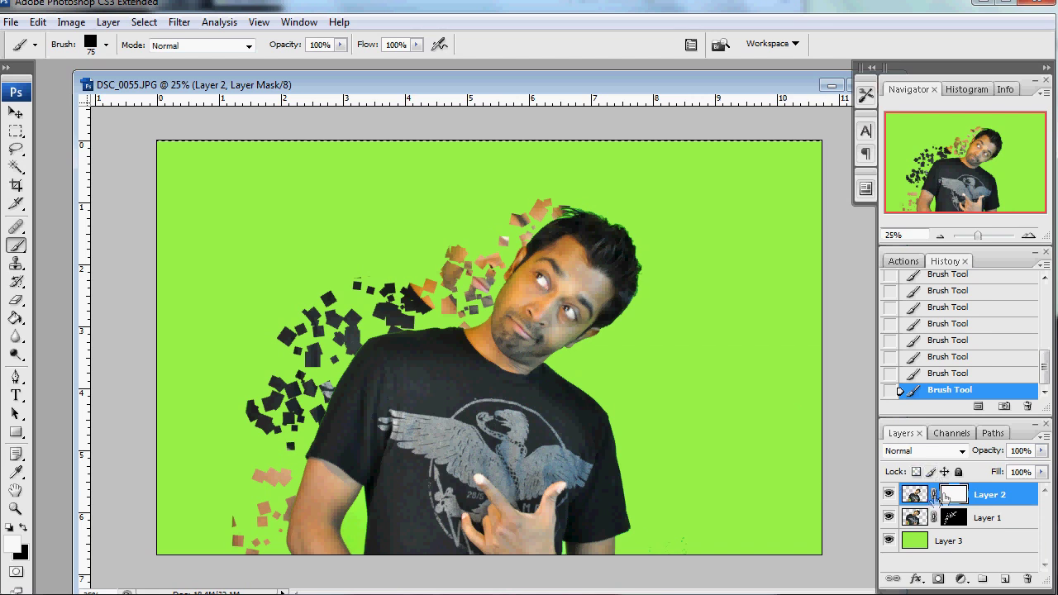
- Paint black with the scattered brush on Layer 2's mask to erase square chunks from the face and neck
{"action": "left_click", "coordinate": [958, 494]}
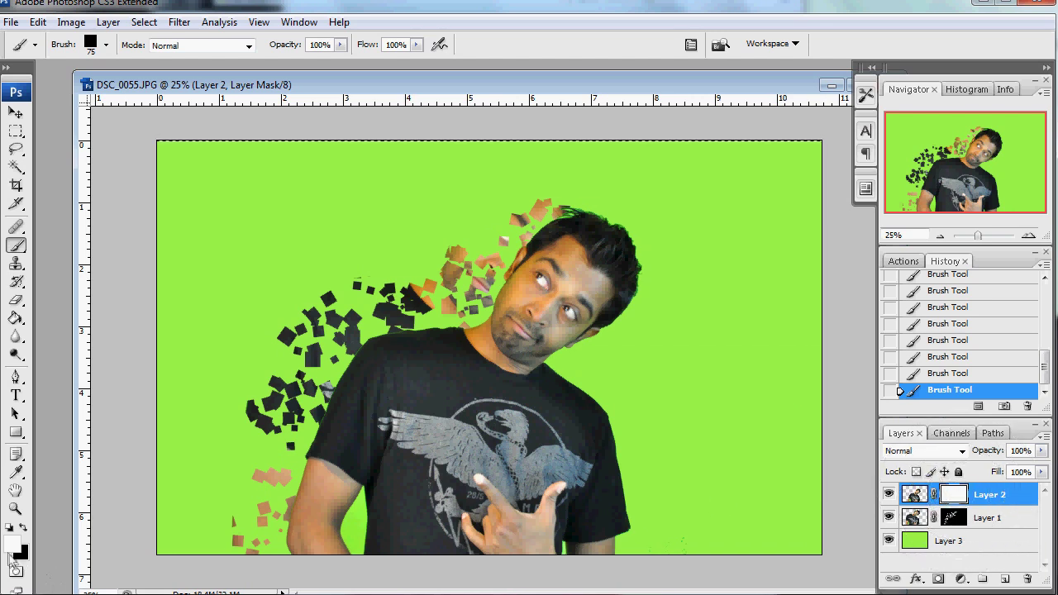
{"action": "left_click", "coordinate": [26, 531]}
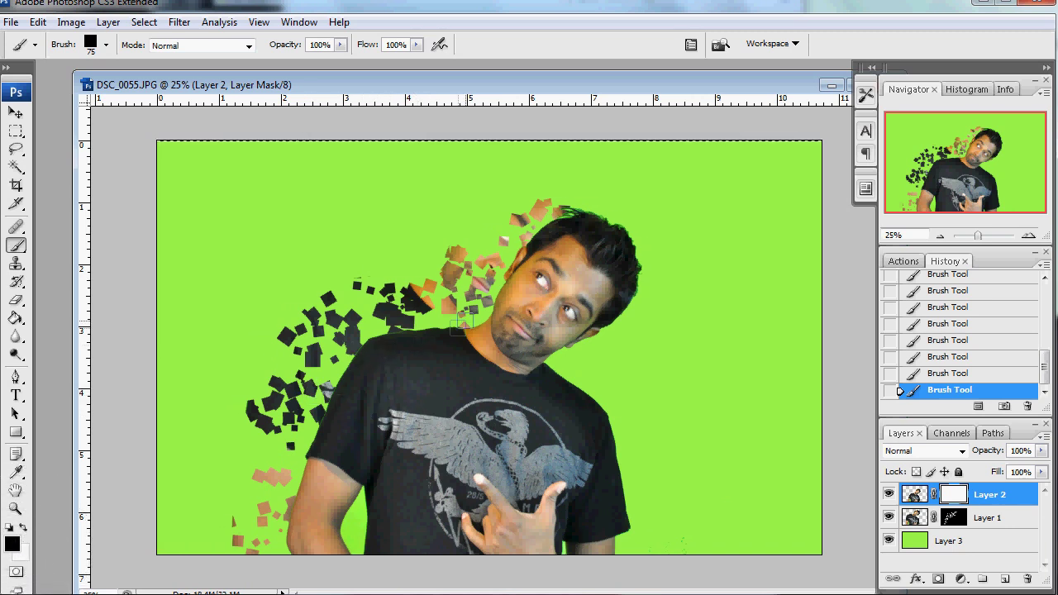
{"action": "mouse_move", "coordinate": [549, 235]}
{"action": "left_mouse_down"}
{"action": "mouse_move", "coordinate": [460, 339]}
{"action": "mouse_move", "coordinate": [364, 372]}
{"action": "mouse_move", "coordinate": [303, 472]}
{"action": "mouse_move", "coordinate": [300, 517]}
{"action": "mouse_move", "coordinate": [319, 459]}
{"action": "mouse_move", "coordinate": [326, 494]}
{"action": "mouse_move", "coordinate": [301, 555]}
{"action": "mouse_move", "coordinate": [283, 522]}
{"action": "left_mouse_up"}
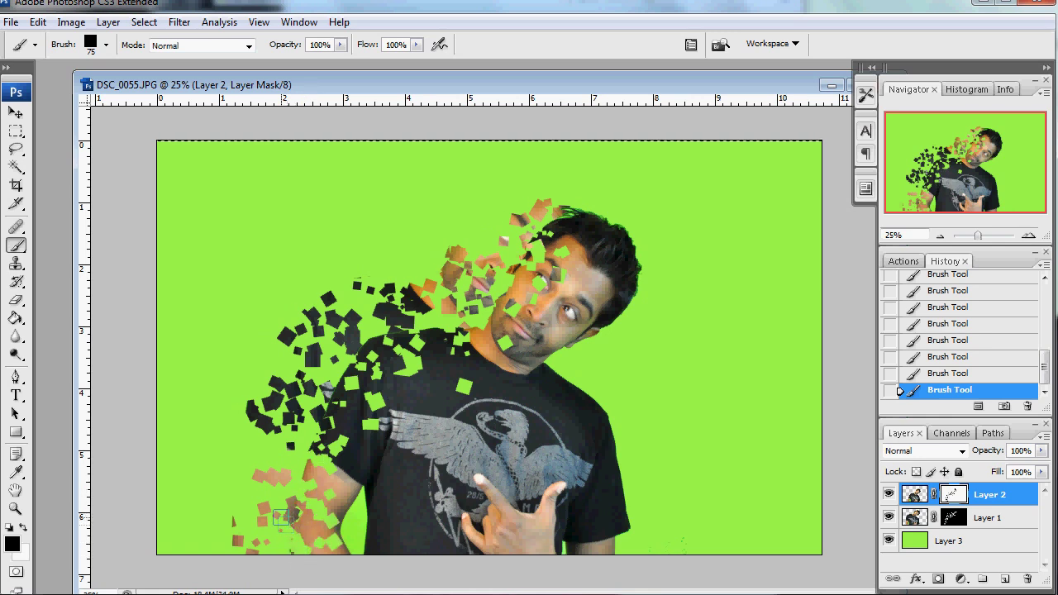